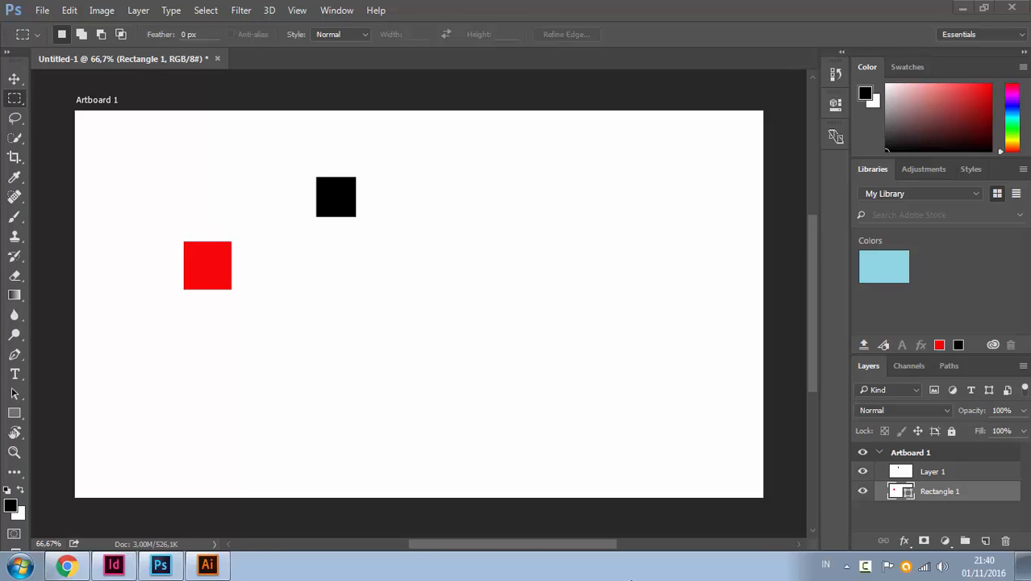
- Move the red square slightly up and to the left with the Move tool
left_click(14, 78)
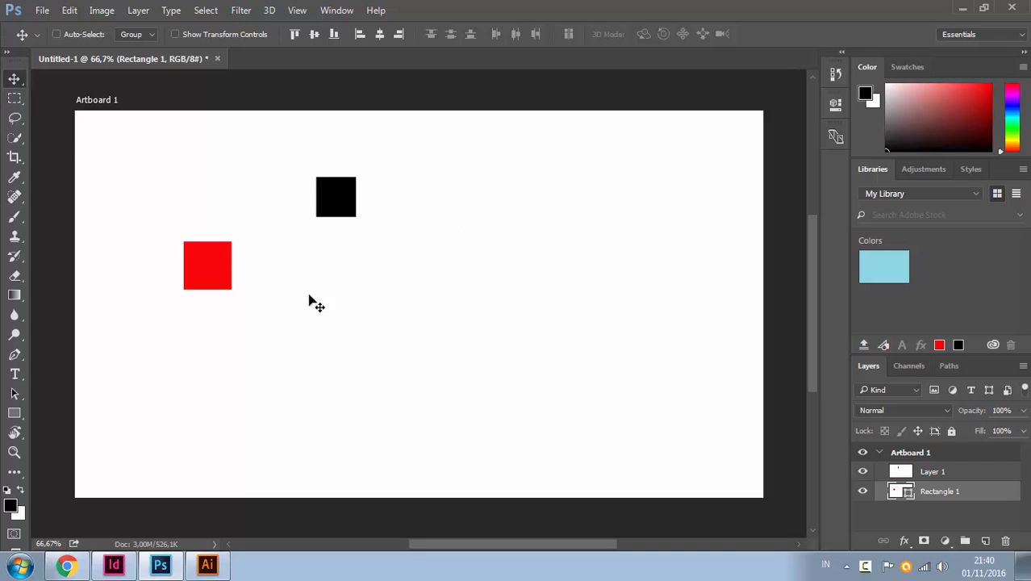
left_click_drag(218, 282, 188, 266)
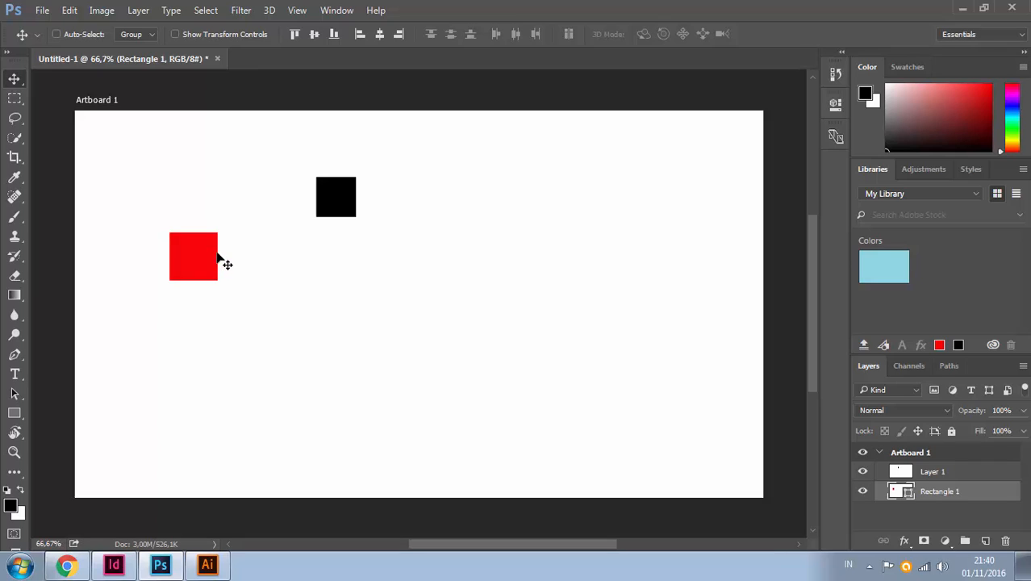
- Nudge the red square to the right in repeated single-pixel increments
key("ctrl")
key("ctrl+plus")
left_click_drag(218, 246, 362, 235)
key("Right")
key("Right")
key("Right")
key("Right")
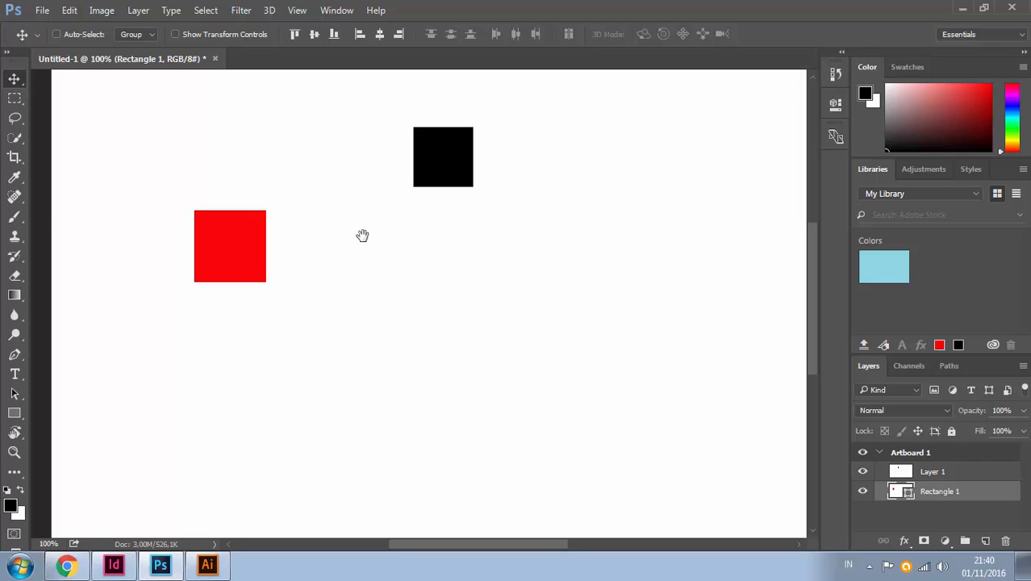
key("Right")
key("Right")
key("Right")
key("Right")
key("Right")
key("Right")
key("Right")
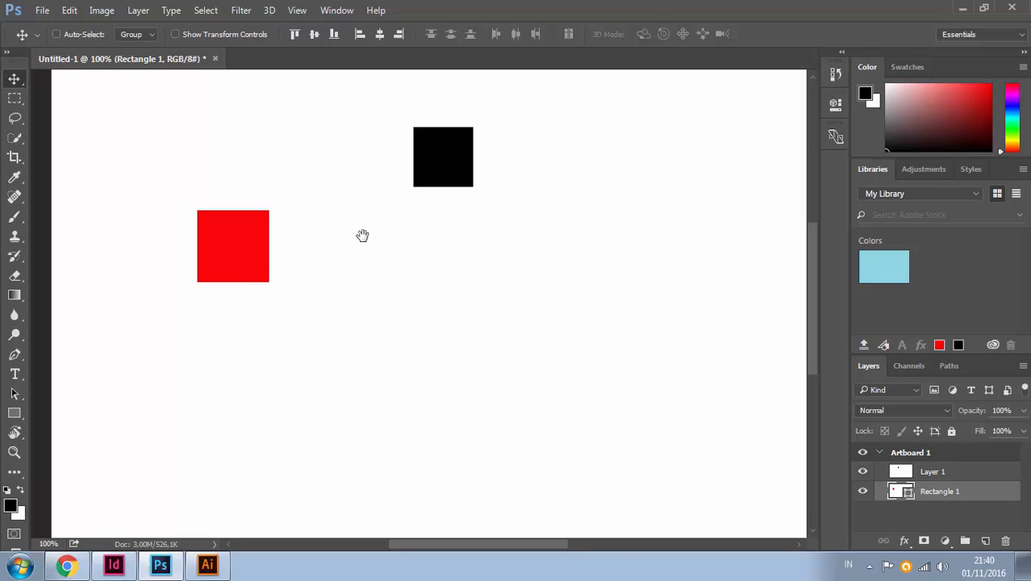
key("Right")
key("Right")
key("Right")
key("Right")
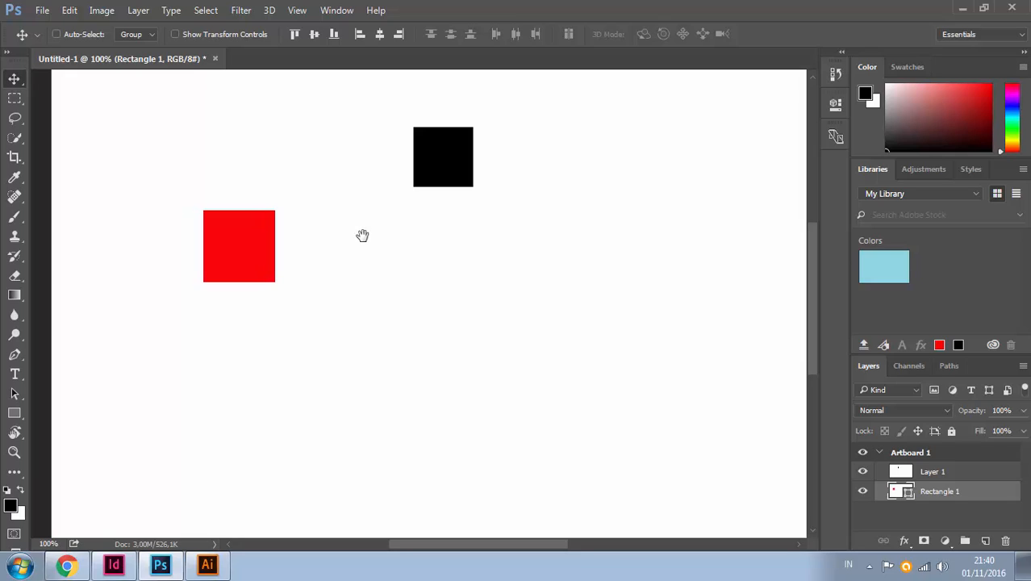
key("Right")
key("Right")
key("Right")
key("Right")
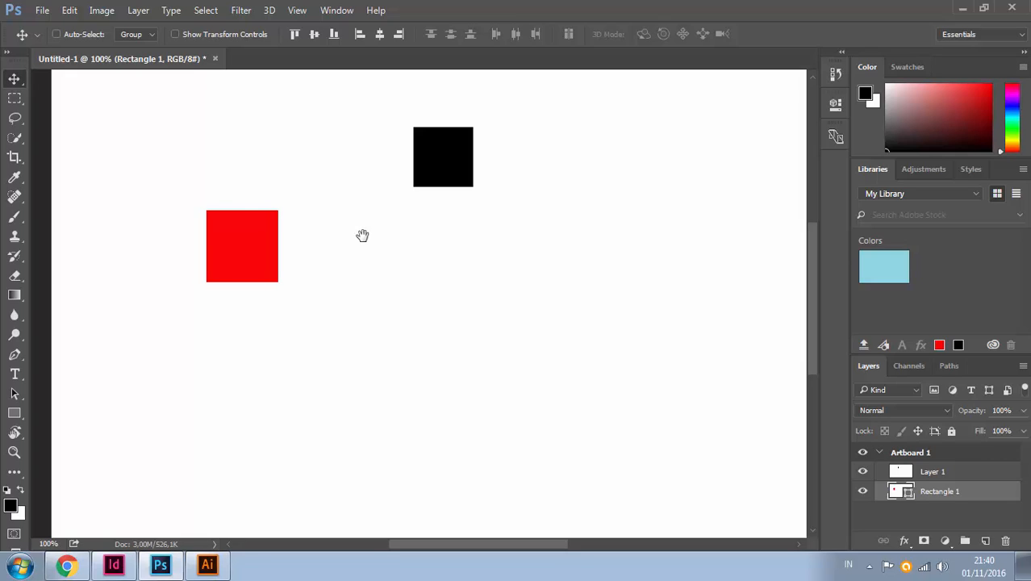
- Nudge the red square a few pixels back to the left in single-pixel increments
key("Left")
key("Left")
key("Left")
key("Left")
key("Left")
key("Left")
- Nudge the red square slightly up and back down to its previous height in small increments
key("Up")
key("Up")
key("Up")
key("Up")
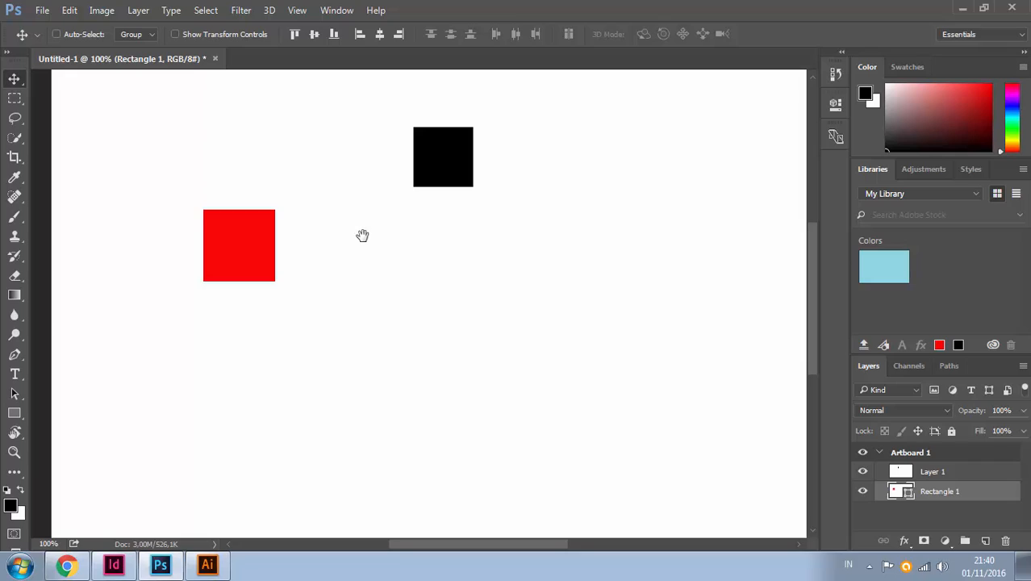
key("Down")
key("Down")
key("Down")
key("Down")
- Shift the red square 10 px to the right using large nudges, also trying them left, up and down
key("shift+Right")
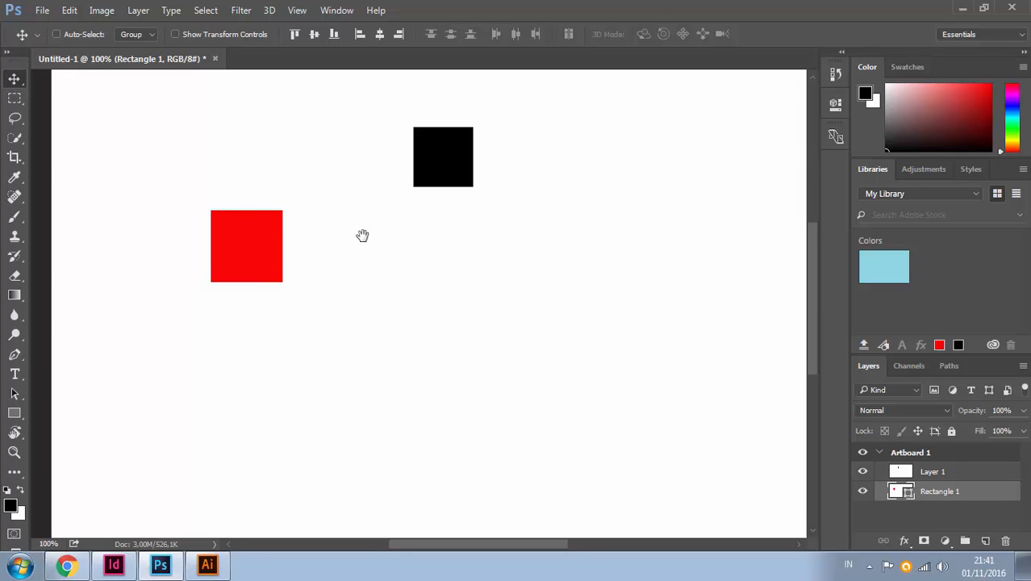
key("shift+Right")
key("shift+Left")
key("shift+Up")
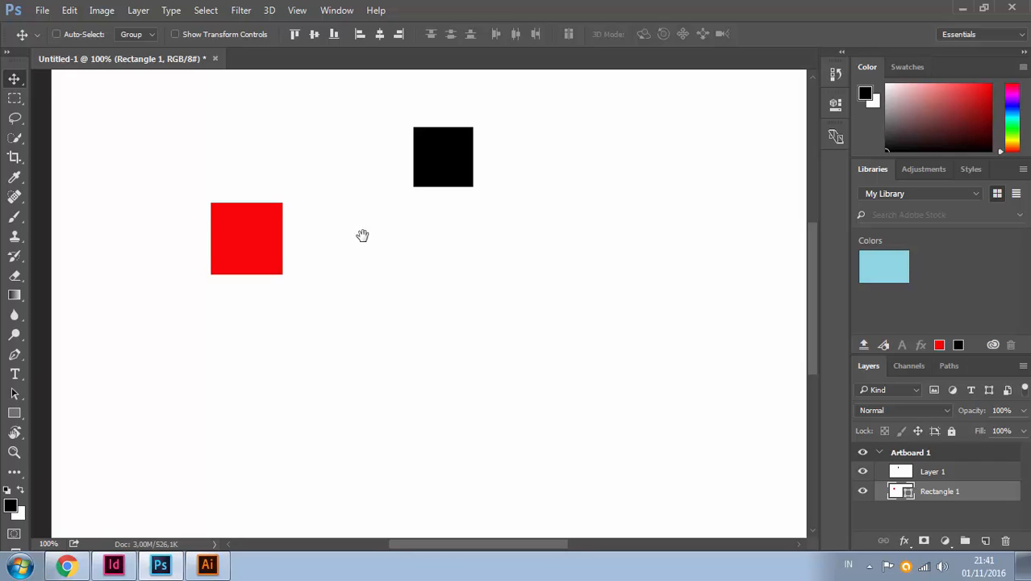
key("shift+Down")
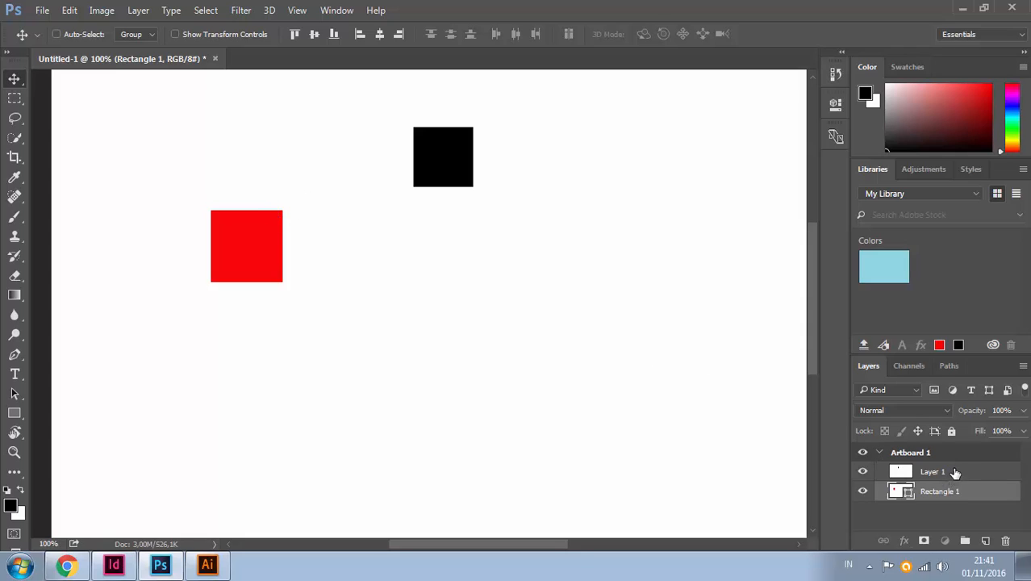
- Shift the black square on Layer 1 to the right by 130 px in 10 px nudges
left_click(951, 474)
left_click(931, 492)
left_click(910, 473)
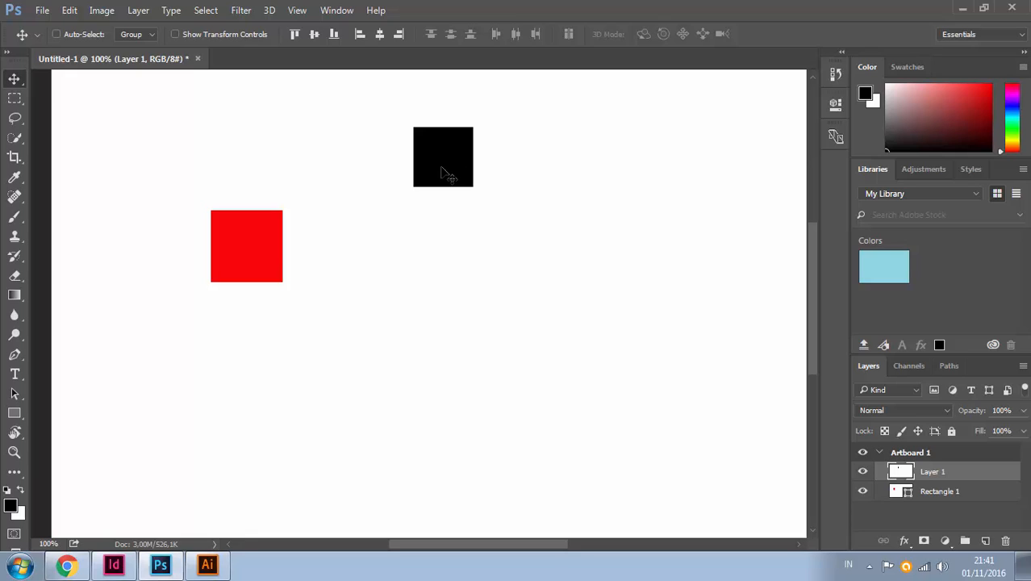
key("shift+Right")
key("shift+Right")
key("shift+Right")
key("shift+Right")
key("shift+Right")
key("shift+Right")
key("shift+Right")
key("shift+Right")
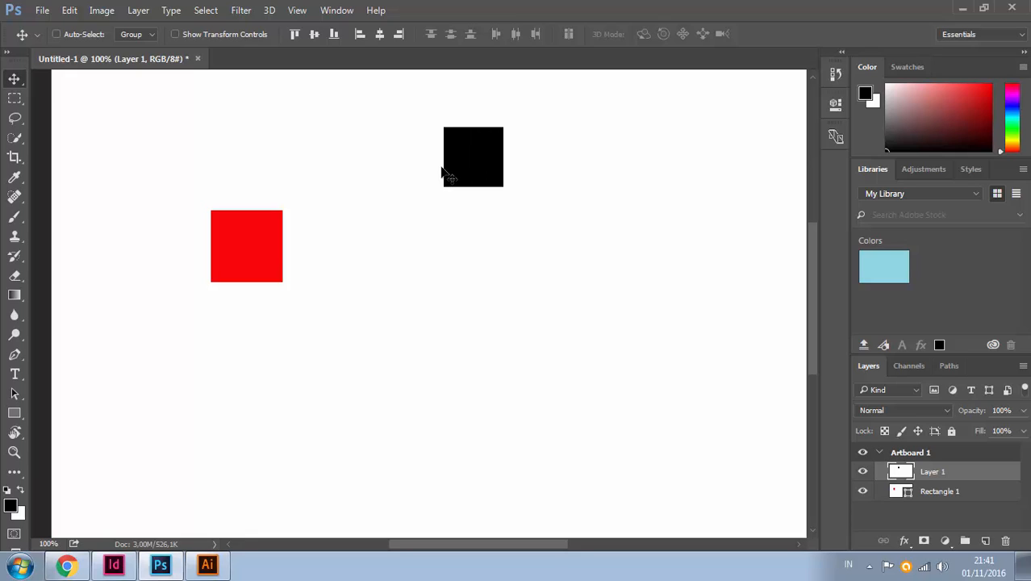
key("shift+Right")
key("shift+Right")
key("shift+Right")
key("shift+Right")
key("shift+Right")
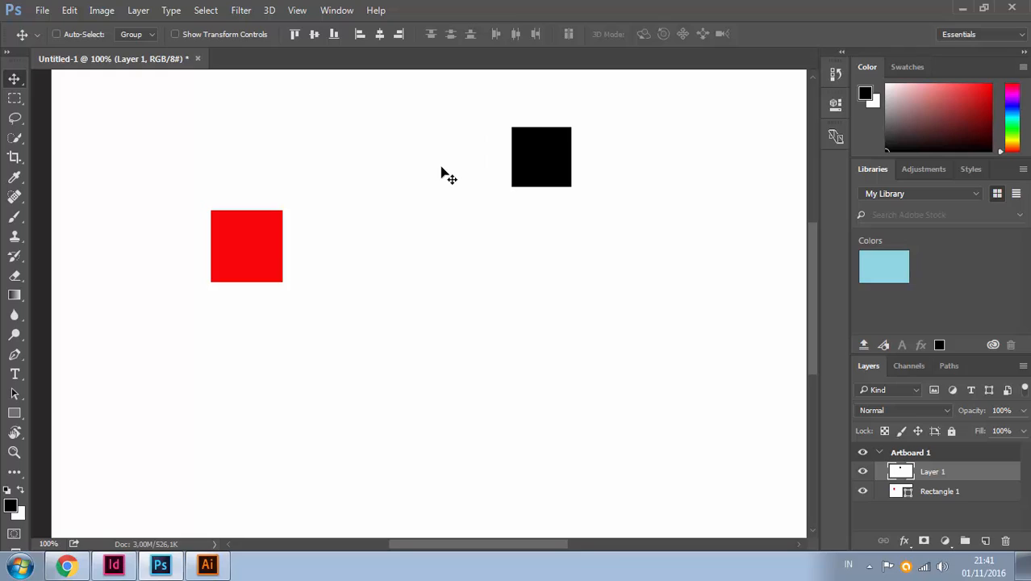
- Shift the black square 40 px back to the left in 10 px nudges
key("shift+Left")
key("shift+Left")
key("shift+Left")
key("shift+Left")
- Shift the black square down in 10 px nudges and return it to its previous height
key("shift+Down")
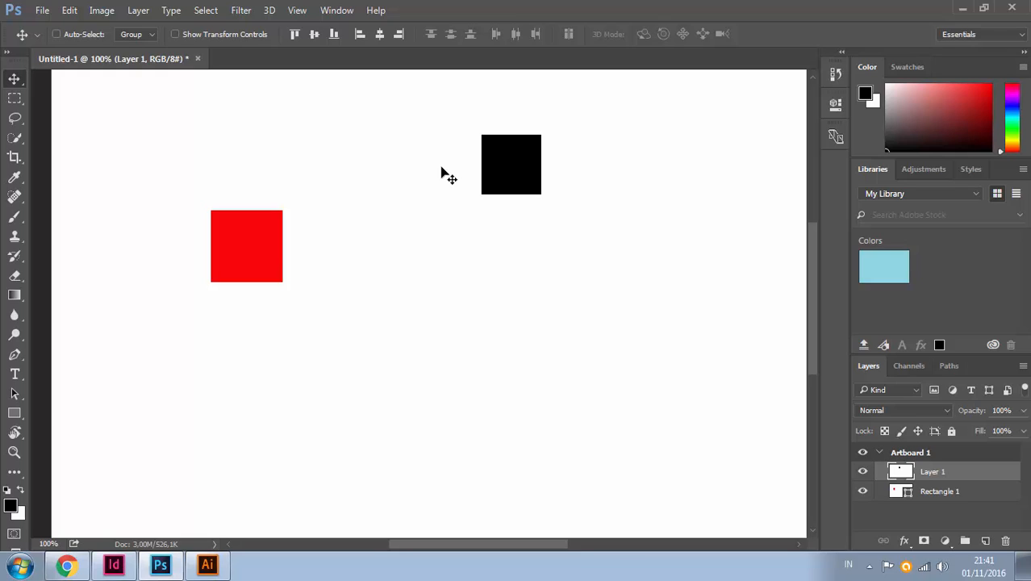
key("shift+Down")
key("shift+Down")
key("shift+Down")
key("shift+Up")
key("shift+Up")
key("shift+Up")
key("shift+Up")
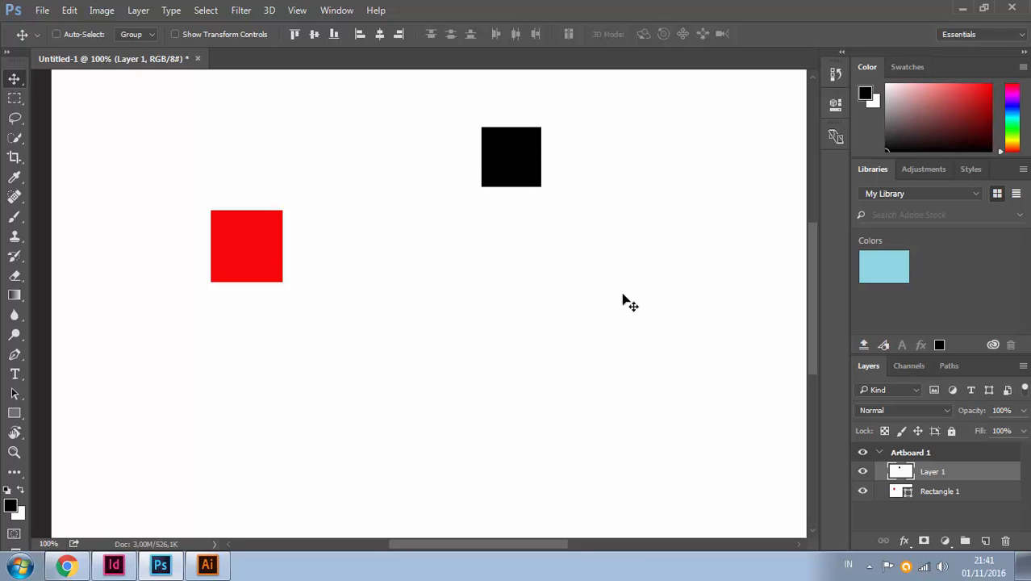
- Select only the upper-right anchor point of the red square on the Rectangle 1 layer
left_click(939, 491)
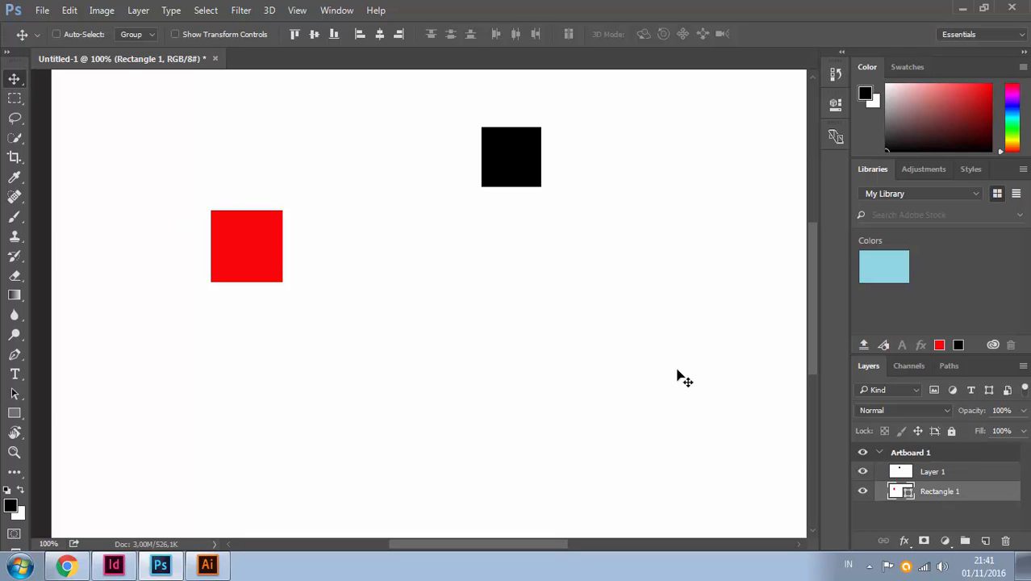
left_click(14, 394)
right_click(15, 395)
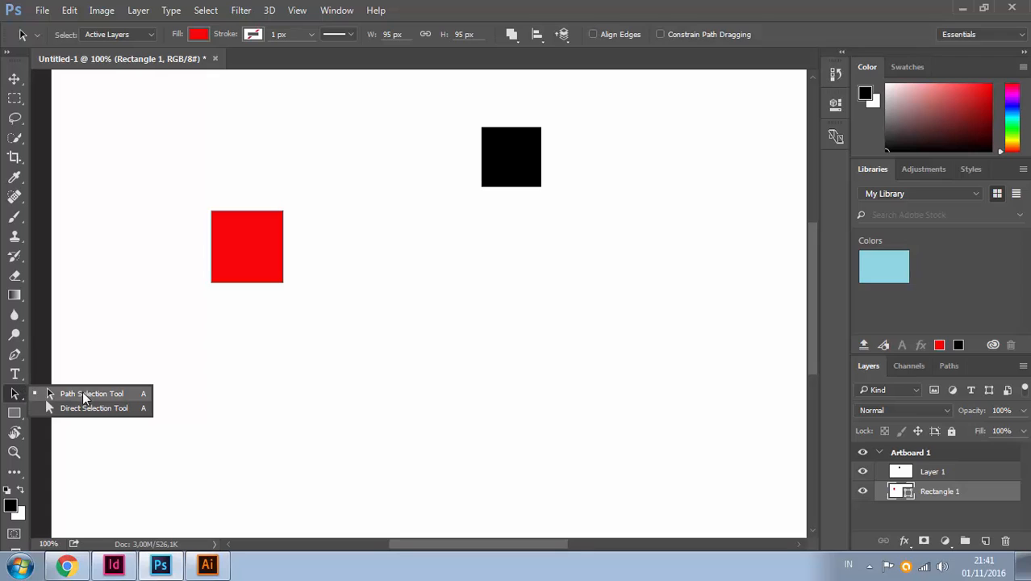
left_click(266, 311)
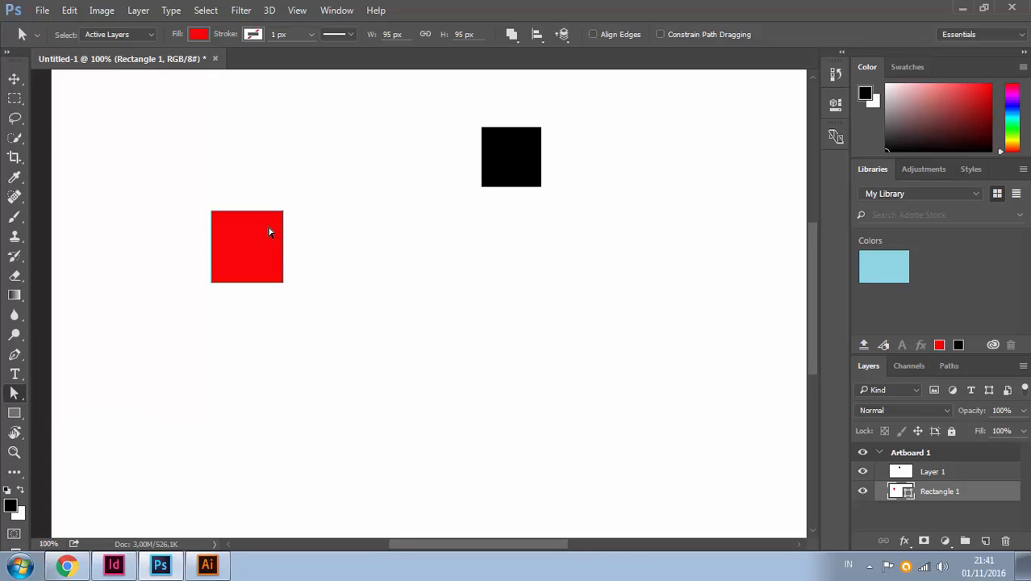
left_click(265, 234)
left_click_drag(308, 192, 270, 234)
left_click(278, 206)
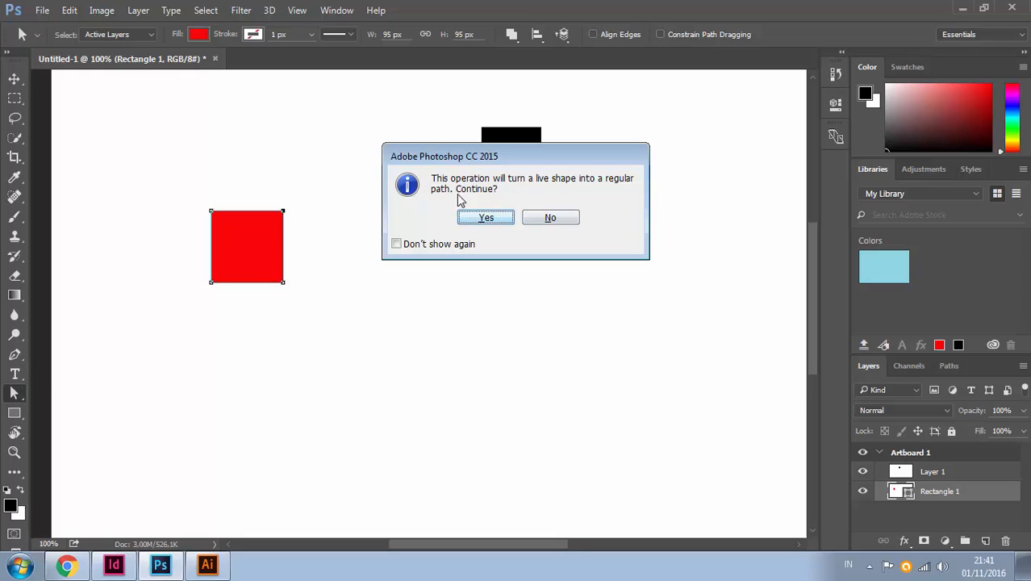
- Convert the red live shape to a regular path, shift its upper-right anchor 40 px right and 30 px up, and deselect it
left_click(492, 217)
key("shift+Right")
key("shift+Right")
key("shift+Right")
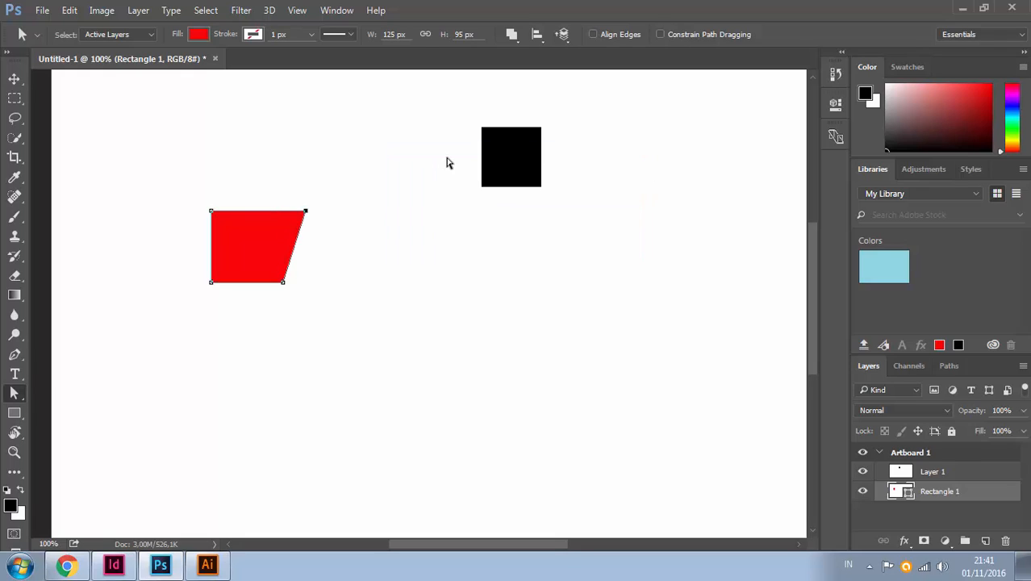
key("shift+Up")
key("shift+Up")
key("shift+Up")
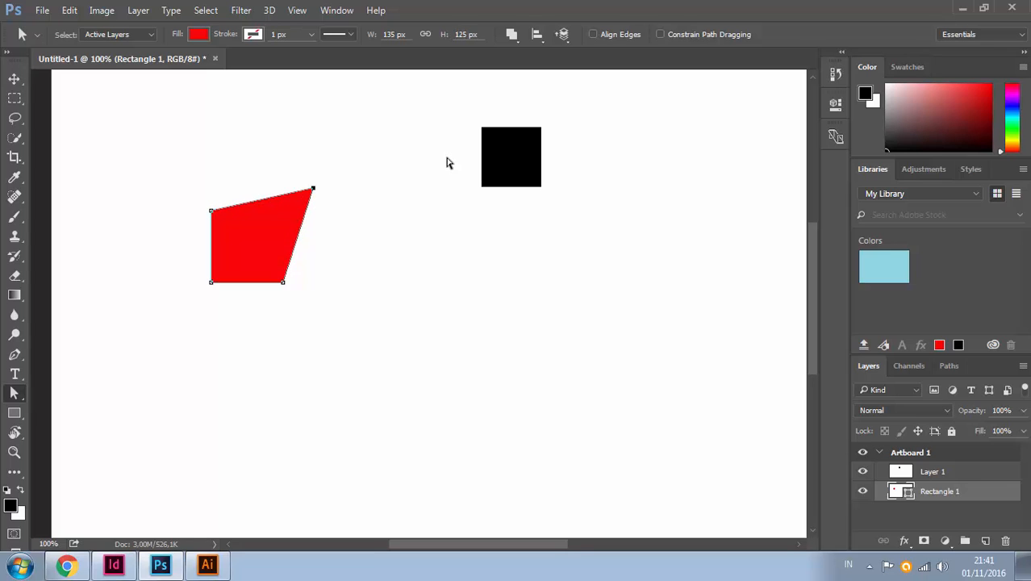
left_click(453, 265)
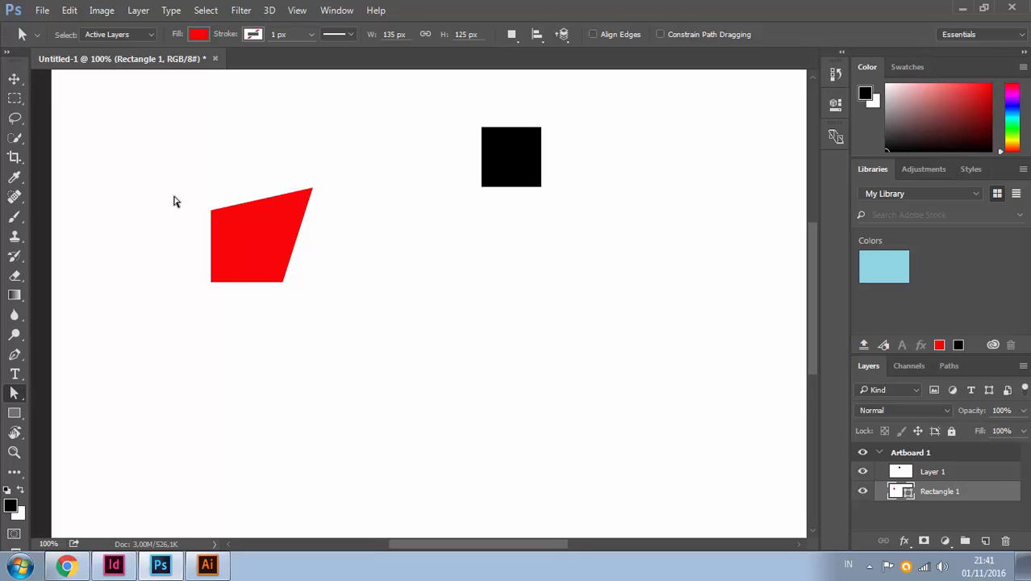
- Switch to Illustrator and create a new one-artboard Letter document with the Print profile
left_click(206, 567)
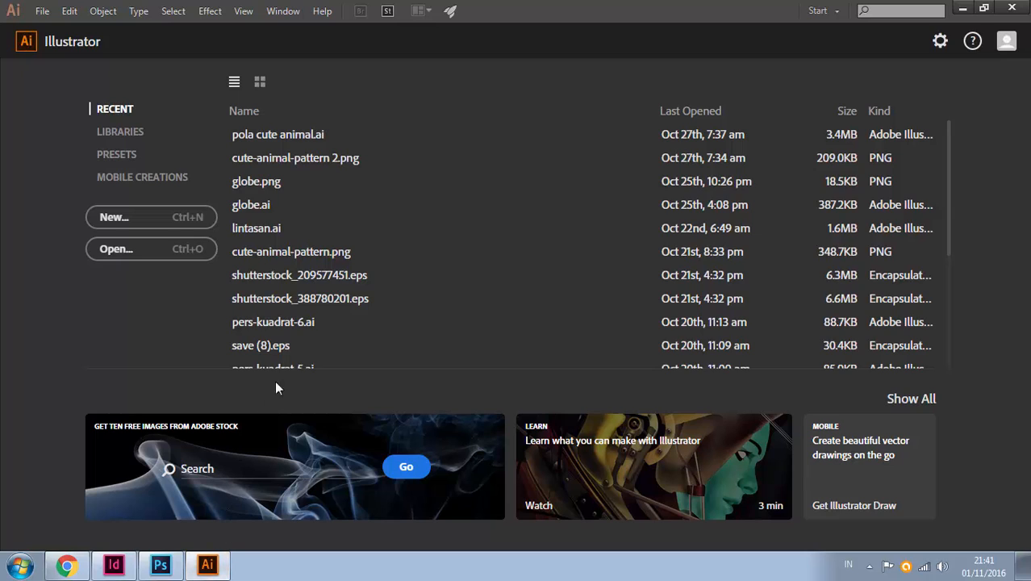
left_click(152, 220)
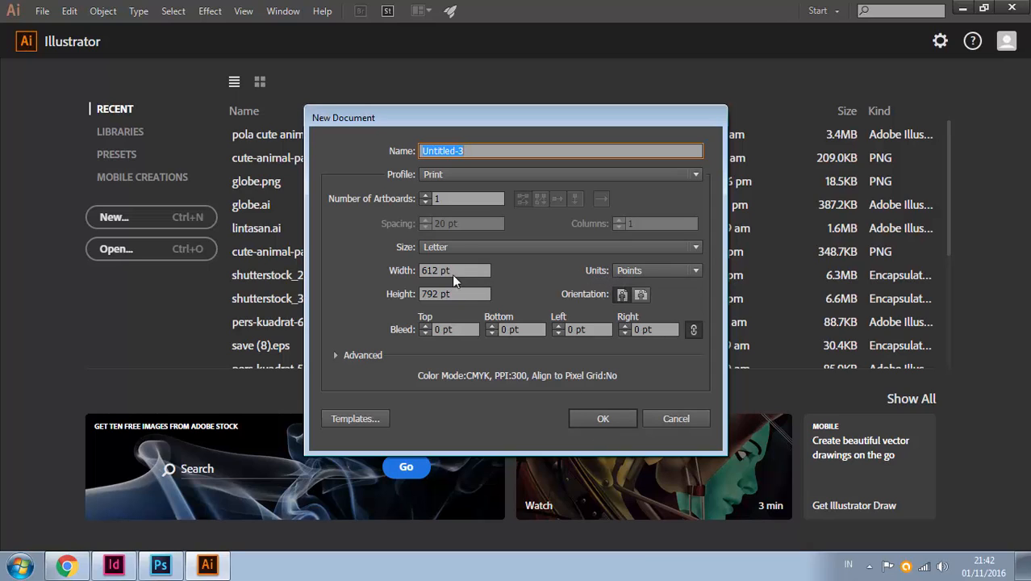
left_click(598, 417)
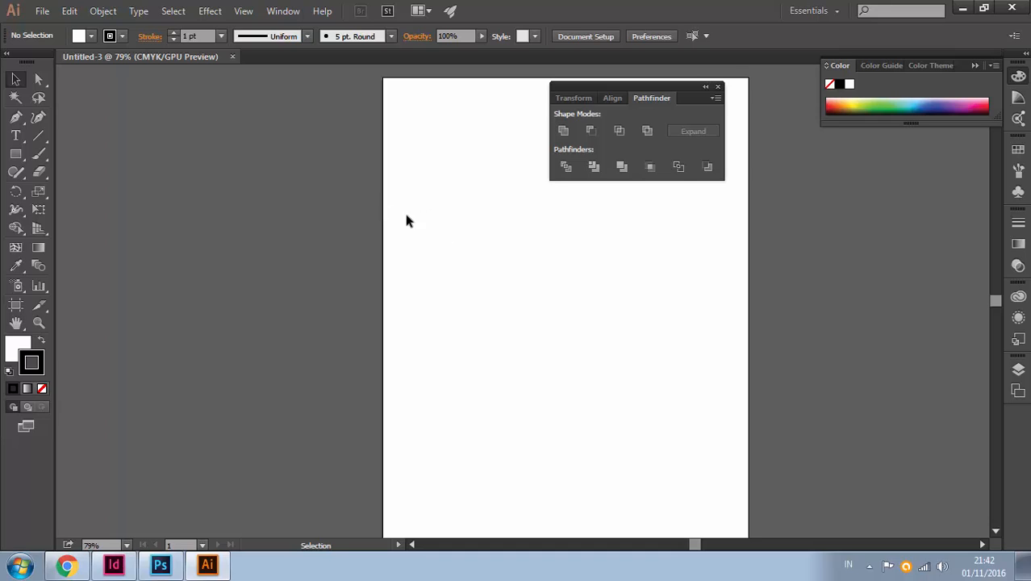
- Draw a square about 103 pt wide on the artboard, swap its fill and stroke for a black fill, and deselect it
left_click(16, 153)
left_click(60, 155)
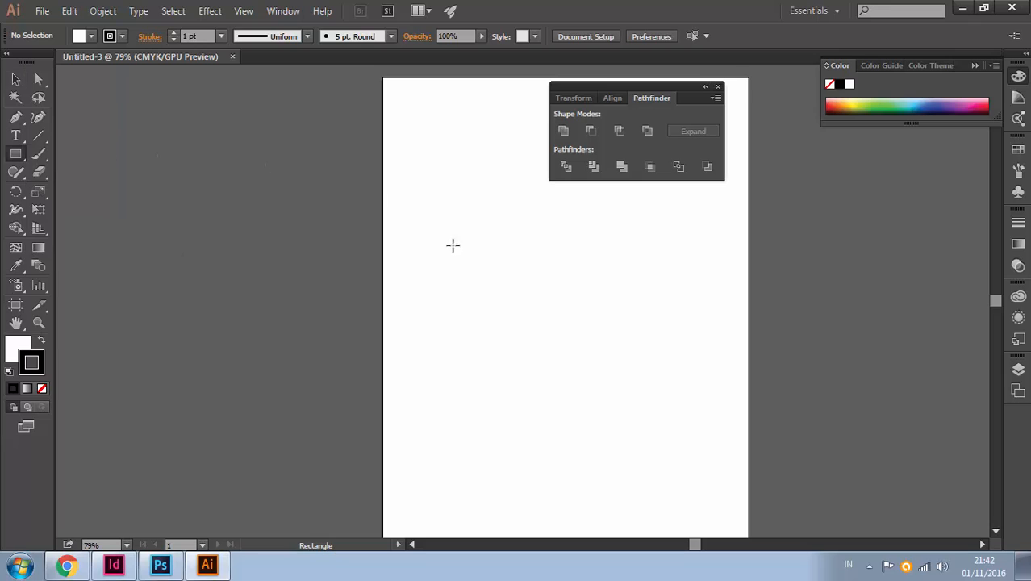
left_click_drag(451, 244, 516, 305)
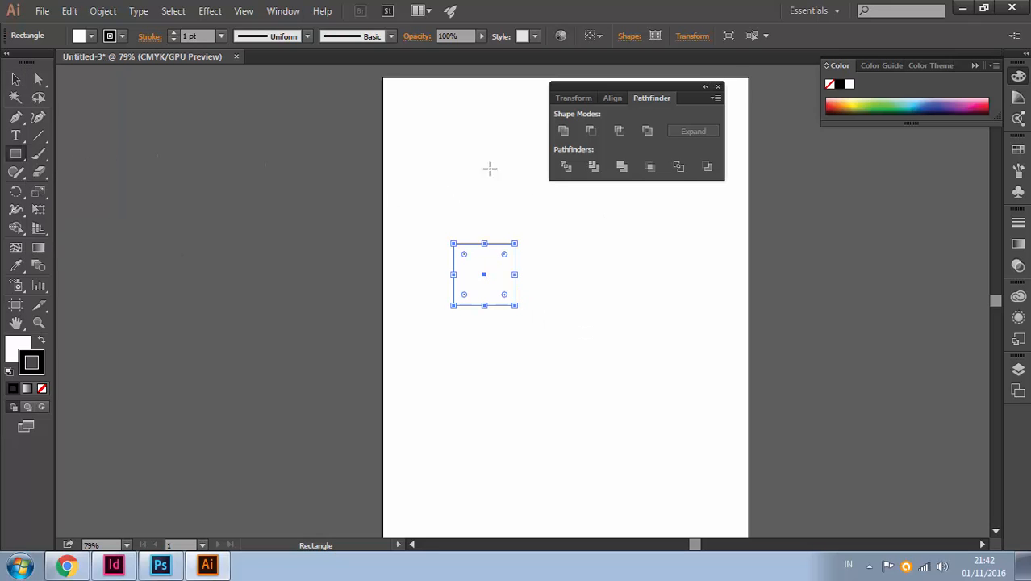
left_click(42, 339)
left_click(17, 79)
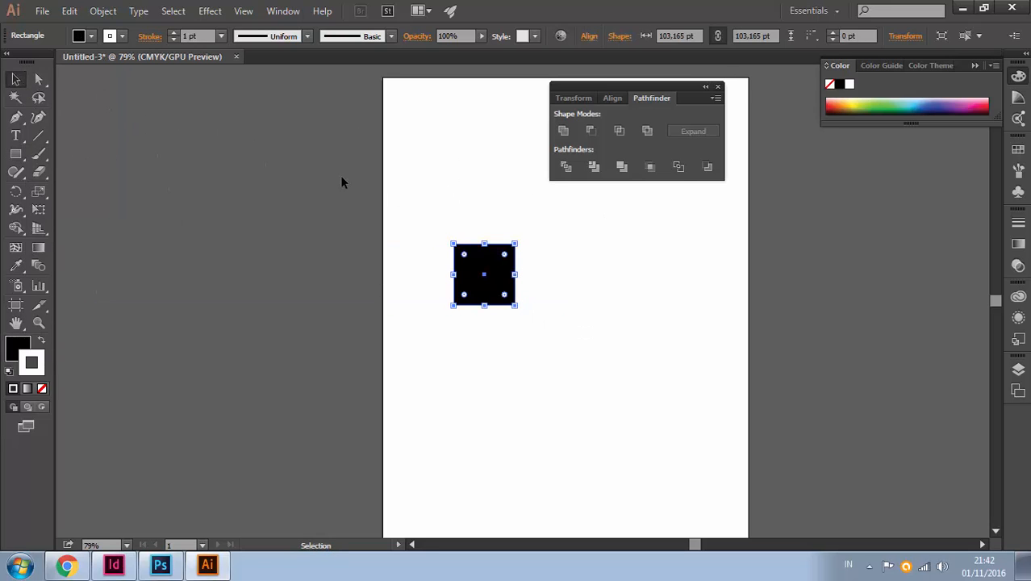
left_click(340, 180)
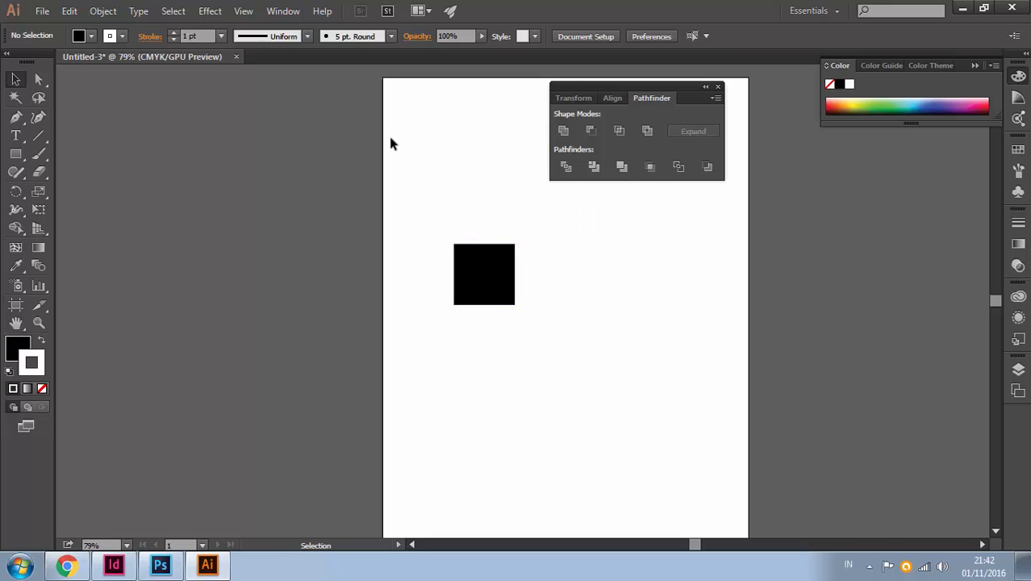
- Examine the Keyboard Increment value in the General preferences and close the dialog
left_click(71, 11)
mouse_move(252, 504)
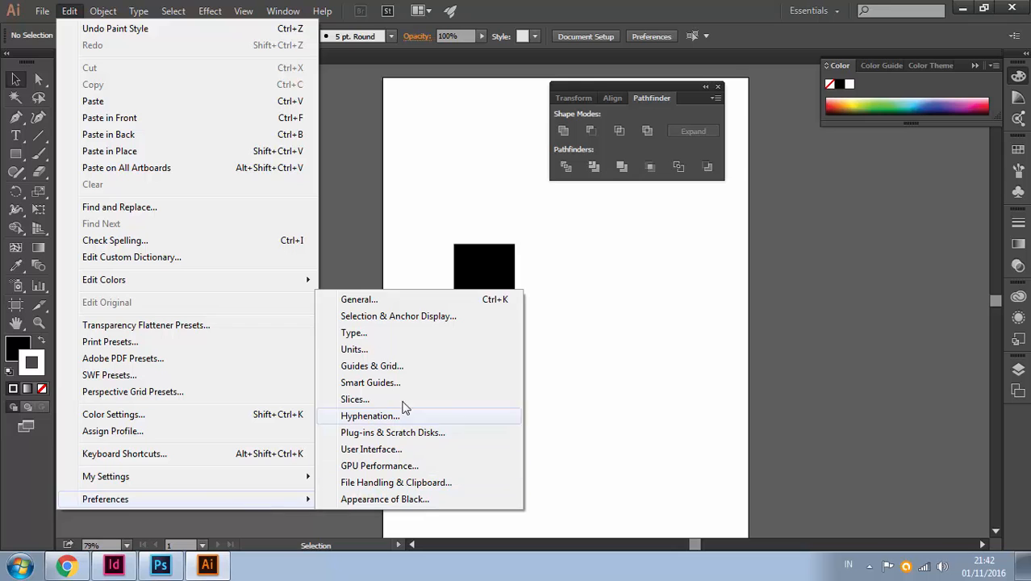
left_click(396, 300)
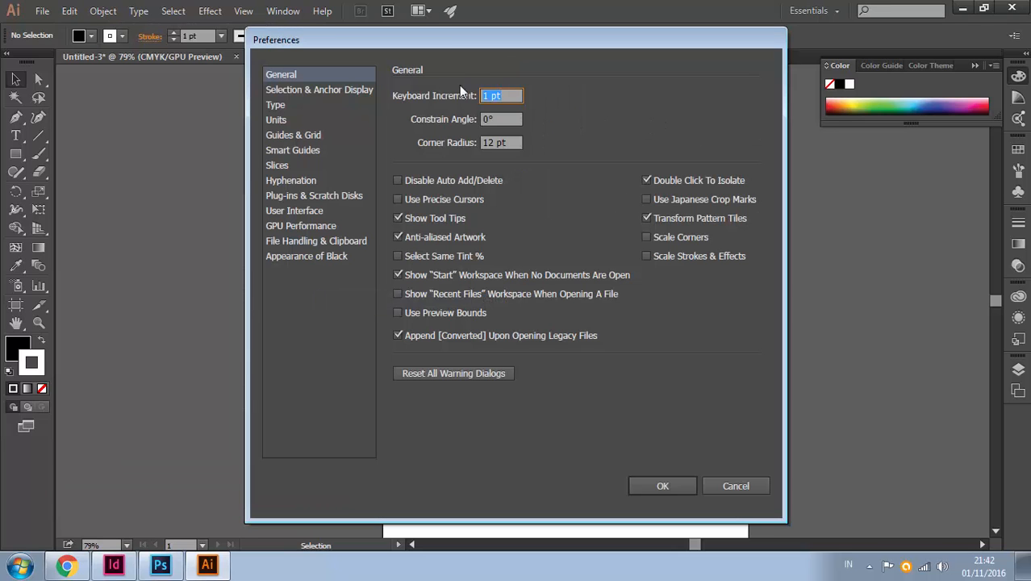
left_click_drag(464, 43, 806, 120)
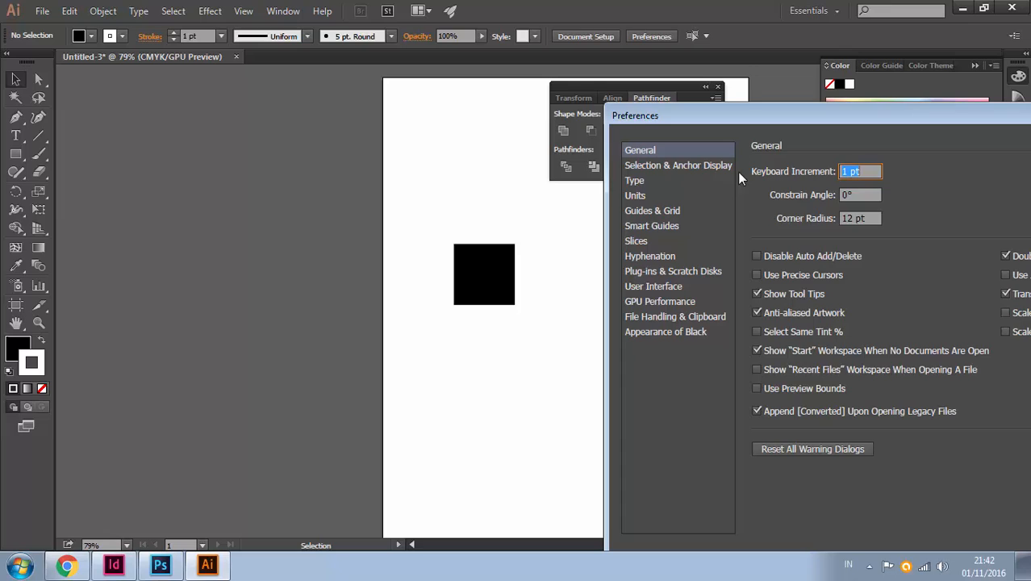
left_click(843, 171)
left_click_drag(879, 127, 753, 74)
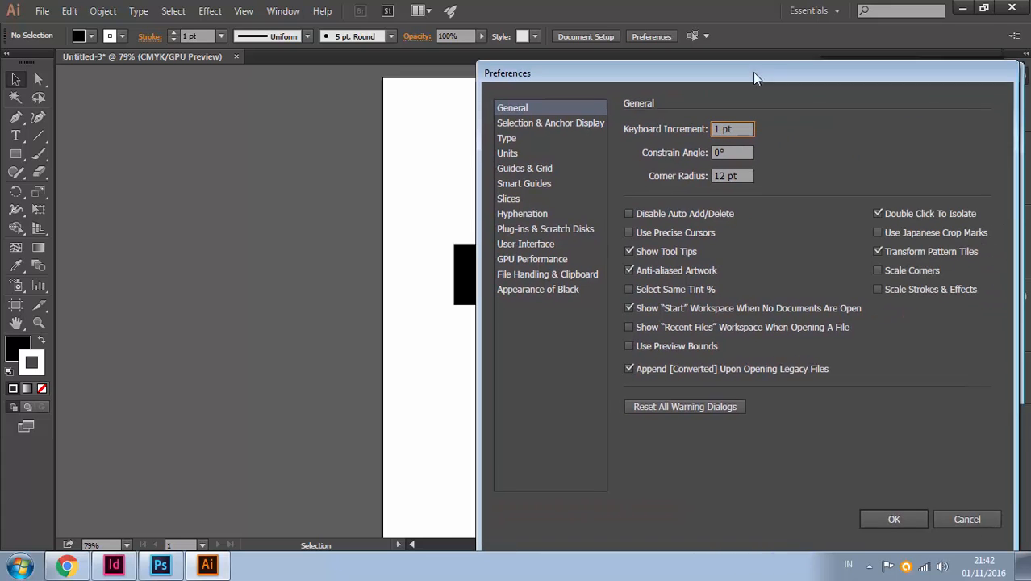
left_click(882, 516)
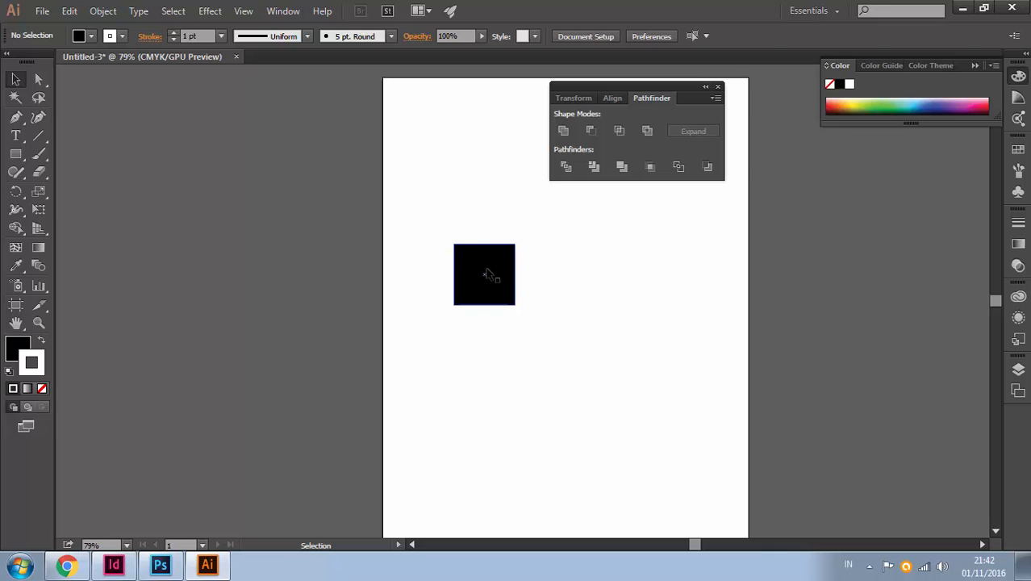
- Select the black square on the artboard and nudge it to the right in small keyboard increments
left_click(513, 256)
key("Right")
key("Right")
key("Right")
key("Right")
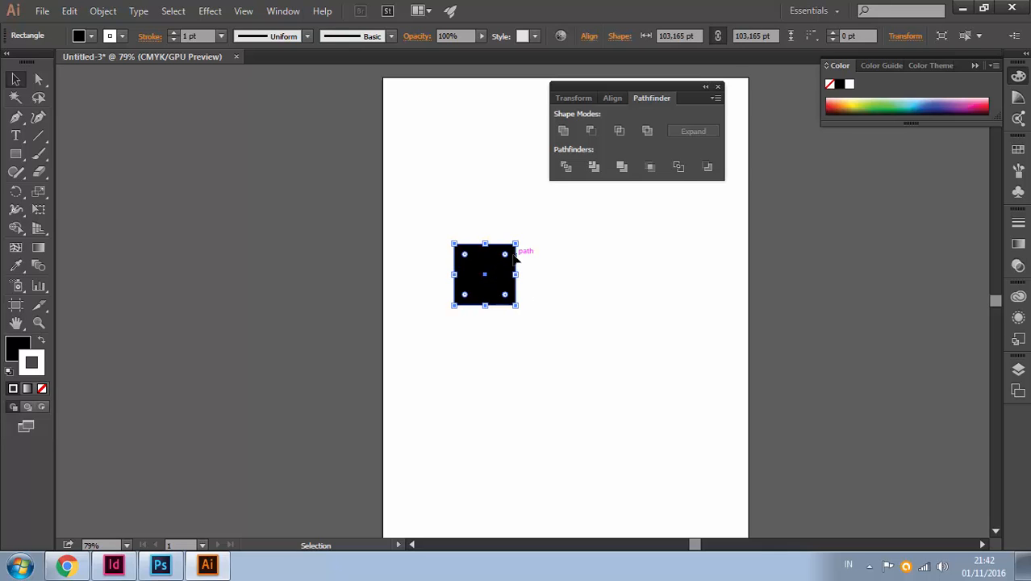
- Nudge the black square right, left, up and down in small keyboard increments
key("Right")
key("Right")
key("Right")
key("Right")
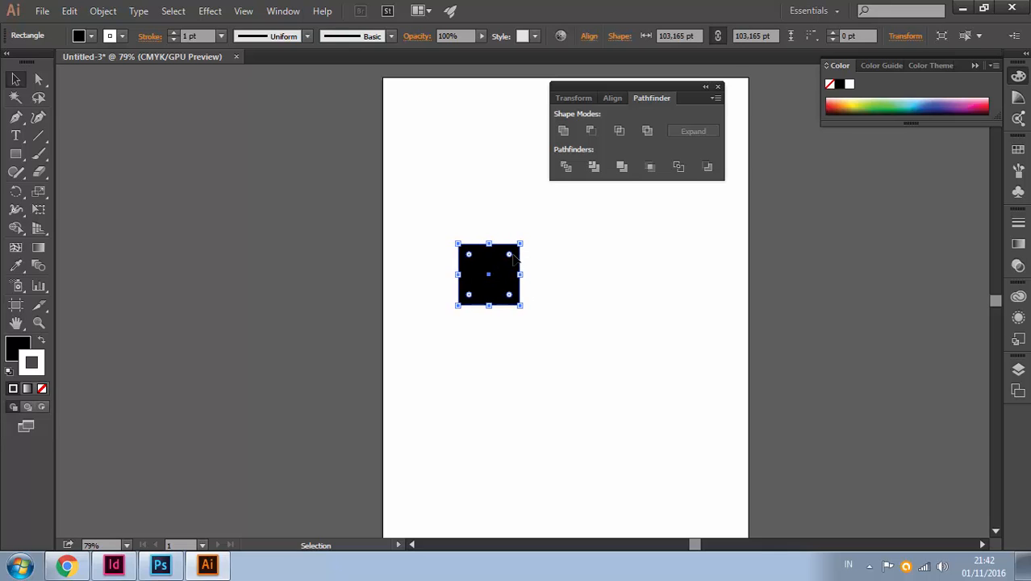
key("Left")
key("Left")
key("Left")
key("Up")
key("Up")
key("Down")
key("Down")
- Nudge the black square to the right three times in large keyboard increments
key("shift+Right")
key("shift+Right")
key("shift+Right")
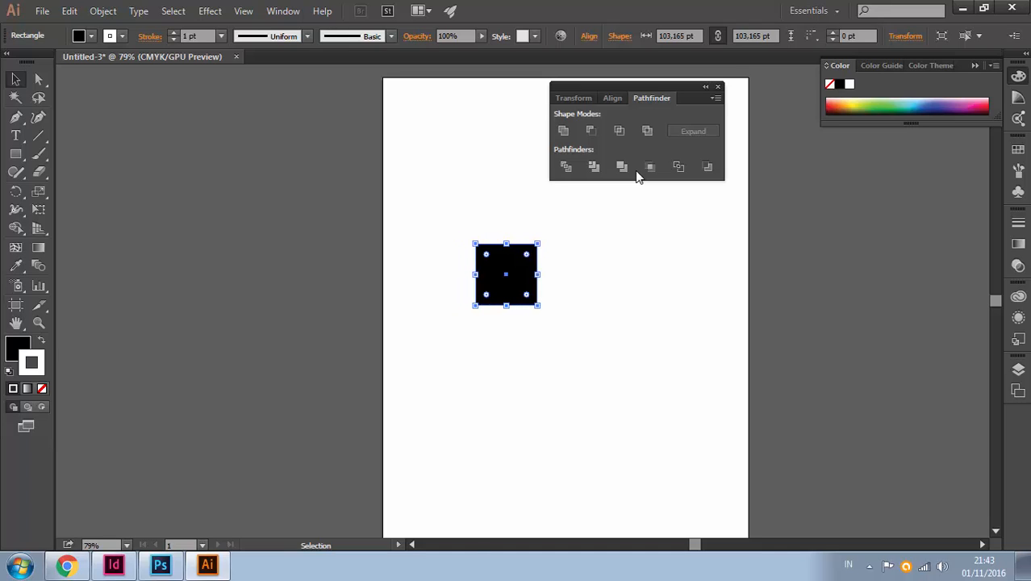
- Set the Keyboard Increment in the General preferences to 5 pt and apply it
key("ctrl+k")
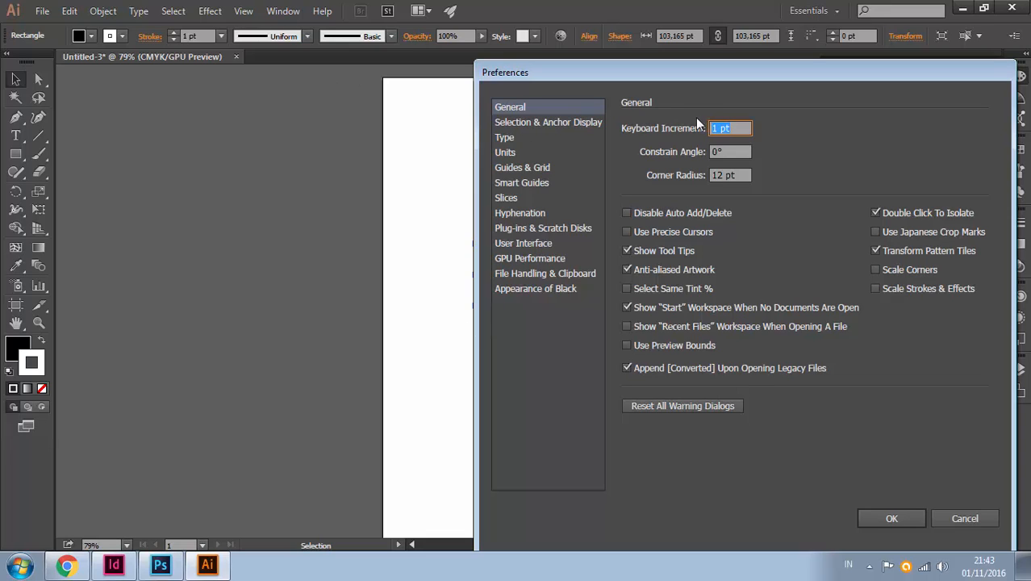
left_click(719, 129)
key("BackSpace")
type("5")
left_click(900, 516)
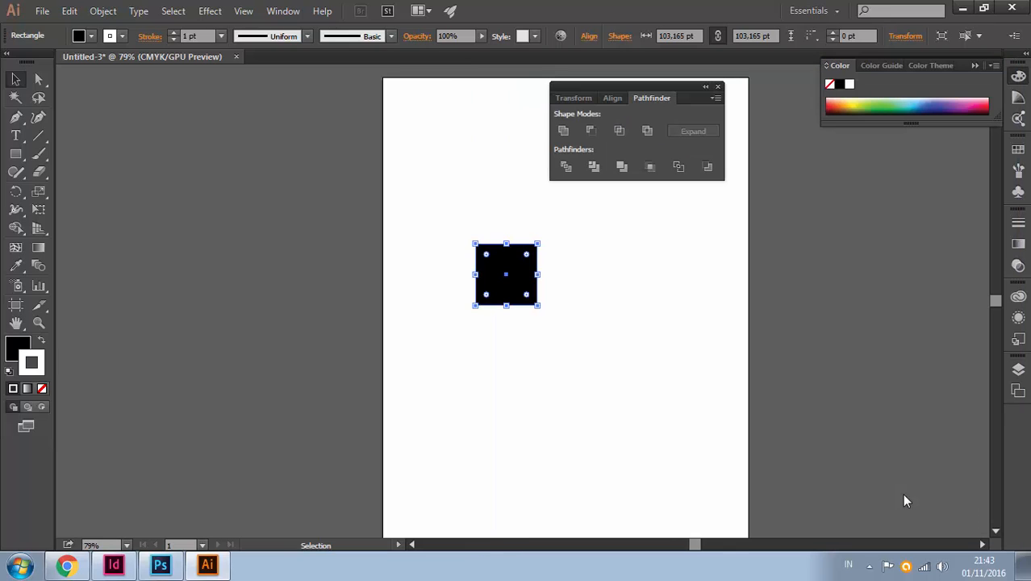
- Nudge the black square to the right with three small increments and three large increments
key("Right")
key("Right")
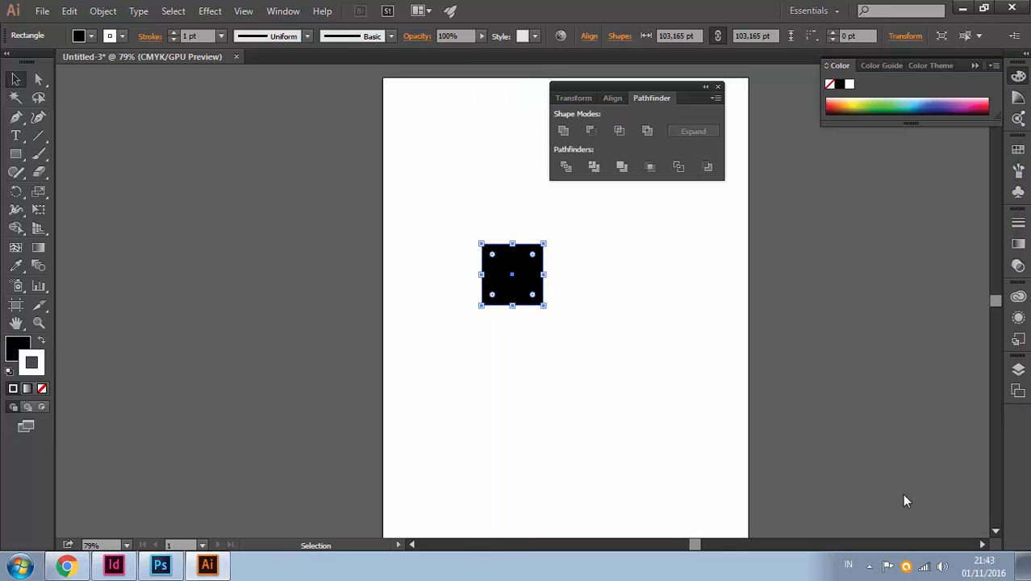
key("Right")
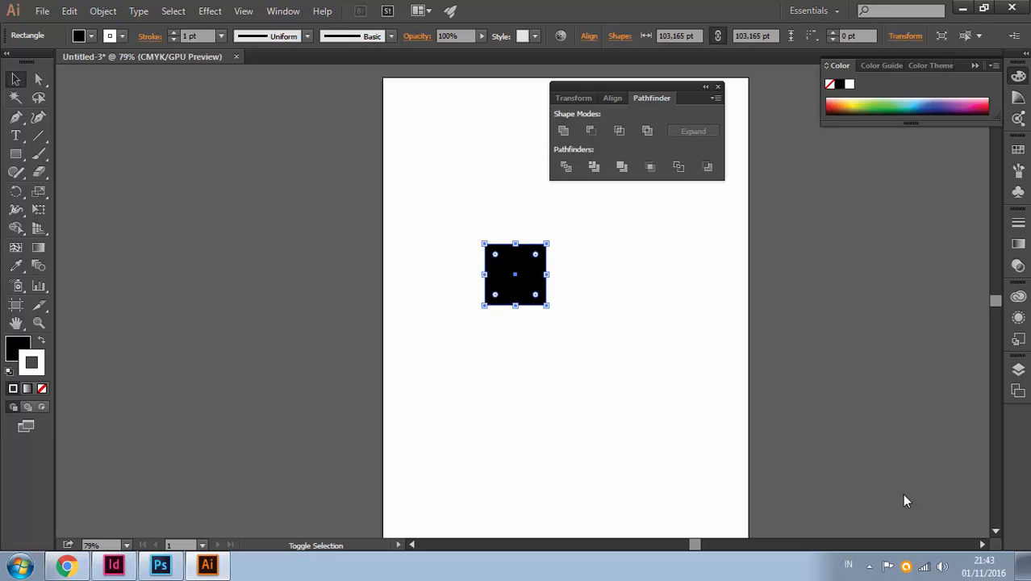
key("shift+Right")
key("shift+Right")
key("shift+Right")
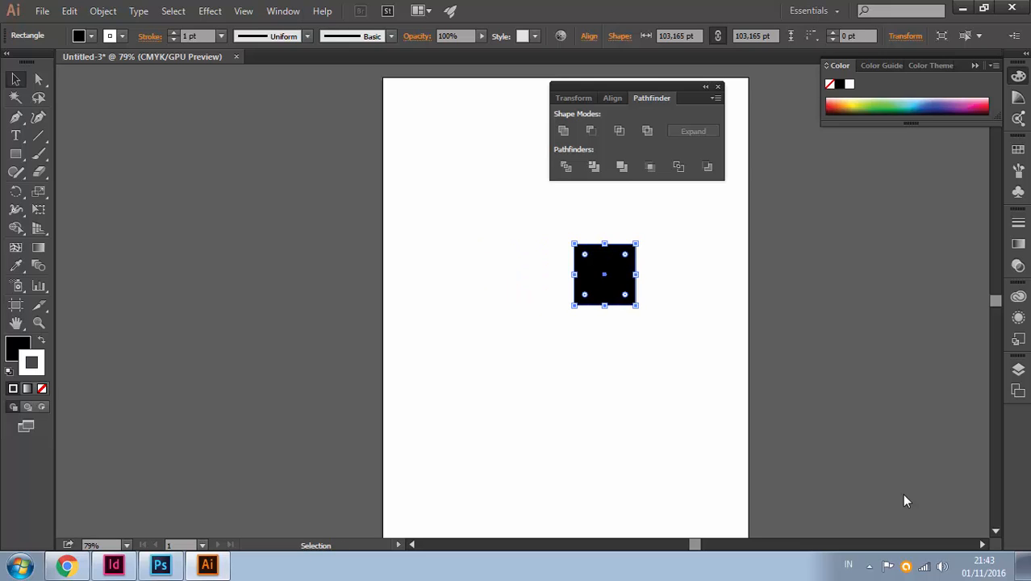
- Set the Keyboard Increment in the General preferences to 1 pt, apply it and deselect the black square
key("a")
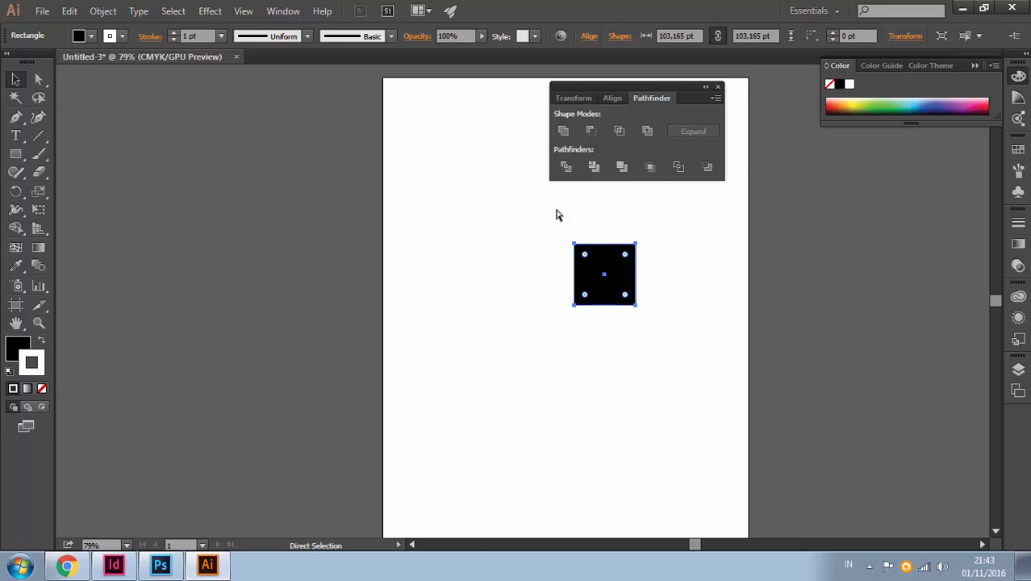
key("ctrl+k")
left_click(717, 127)
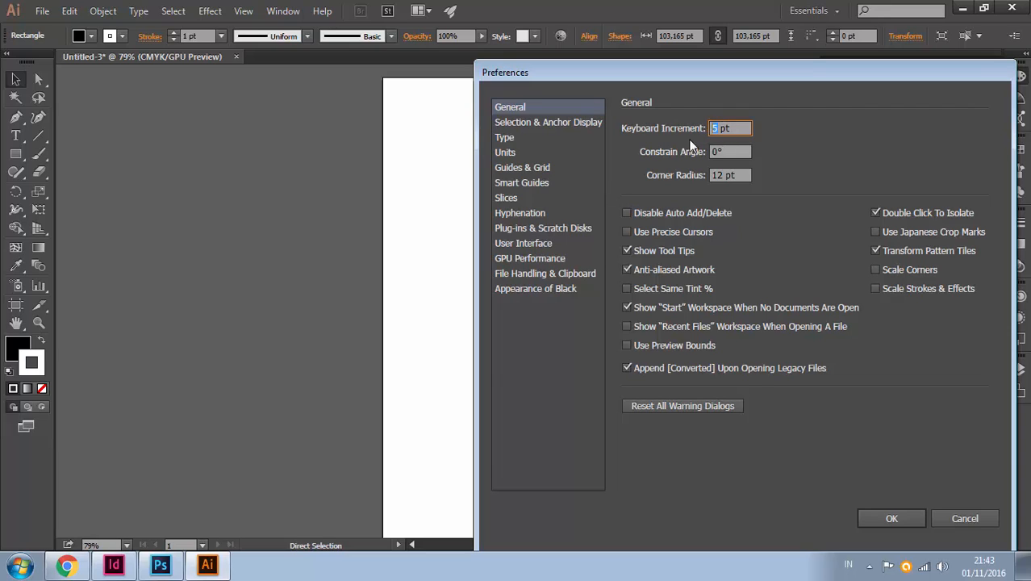
left_click(891, 518)
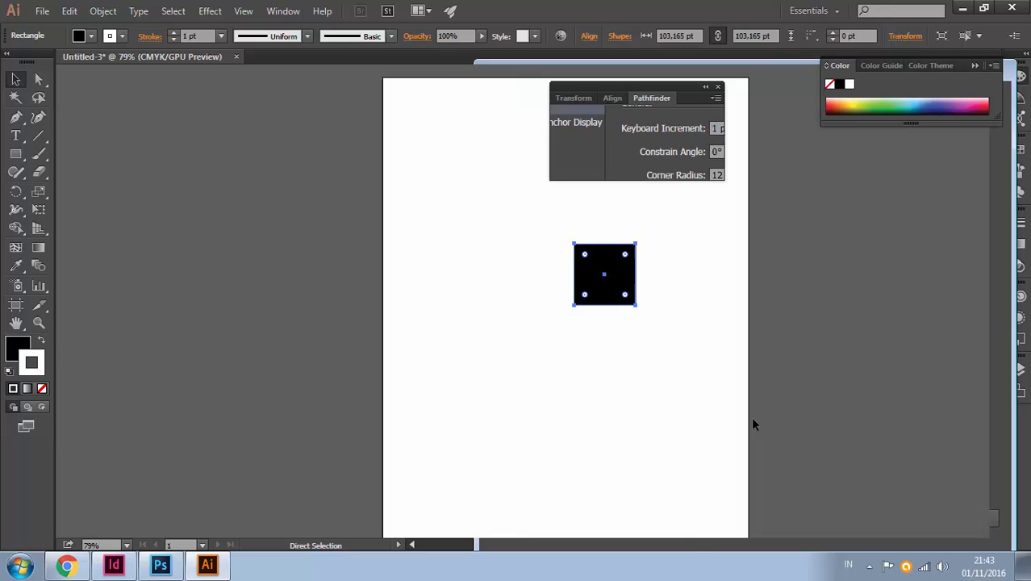
key("v")
left_click(522, 300)
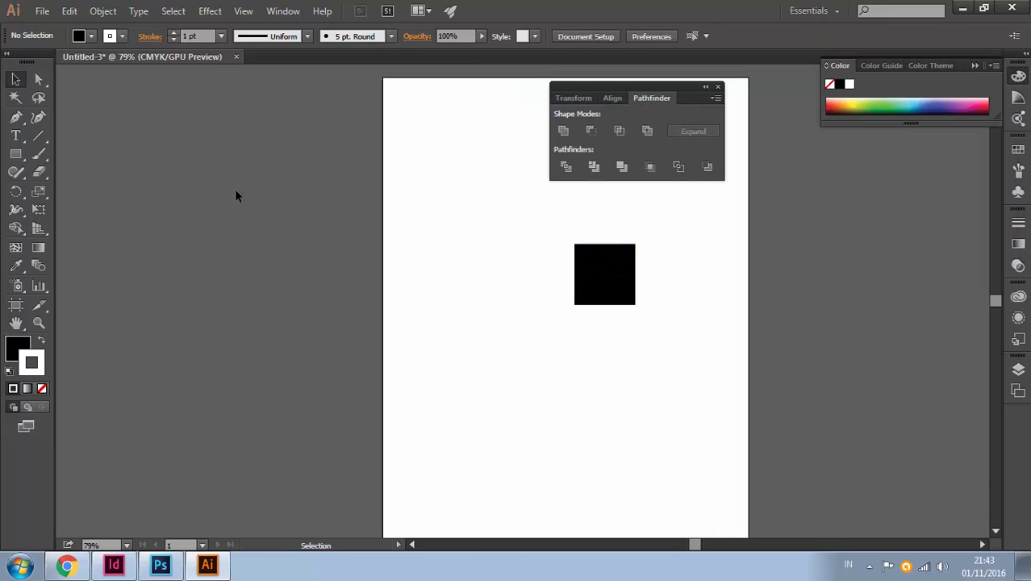
left_click(114, 565)
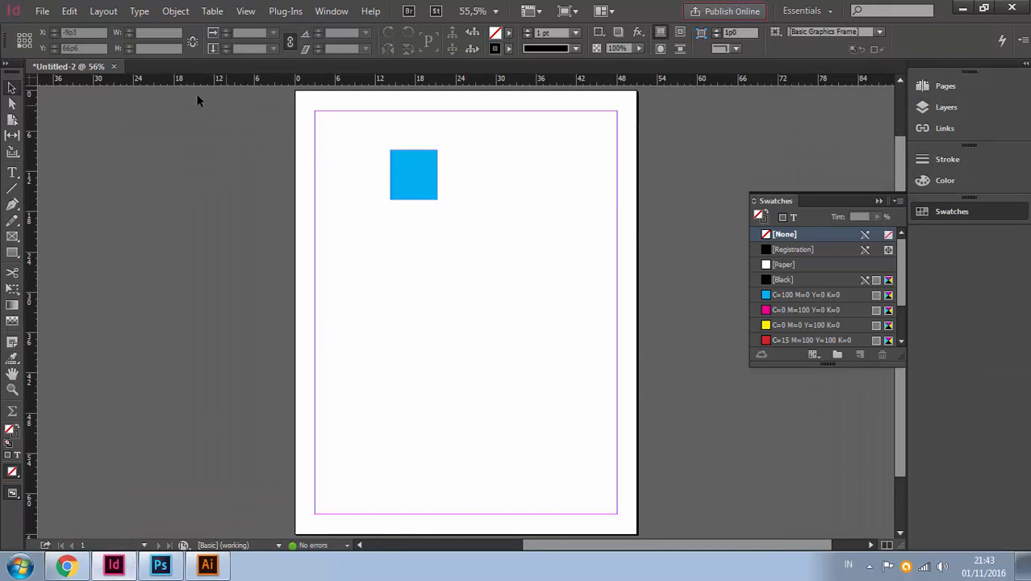
left_click(207, 564)
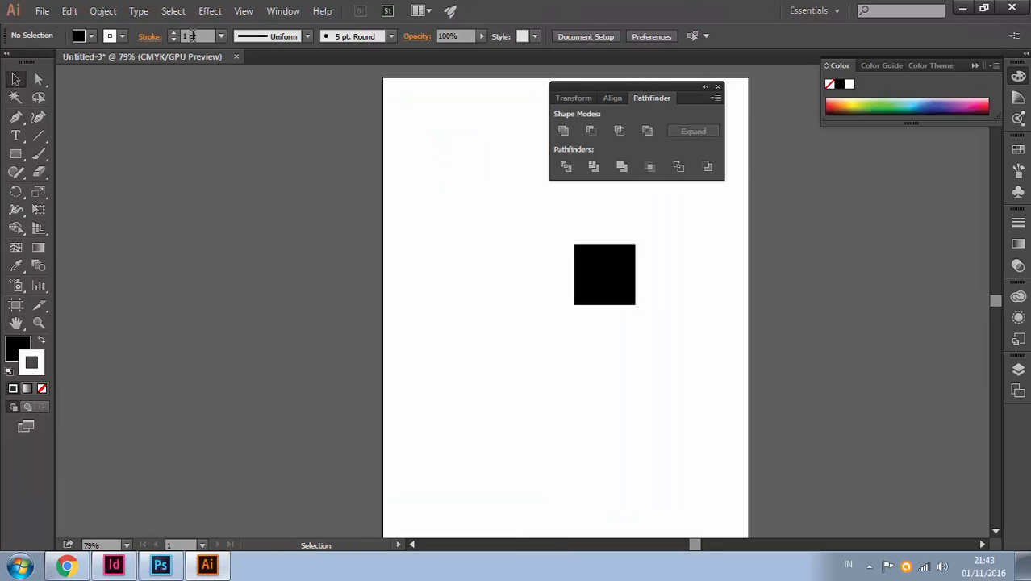
- Create a new one-artboard 960 x 560 px document with the Web profile and draw a square in the artboard's left part
left_click(42, 10)
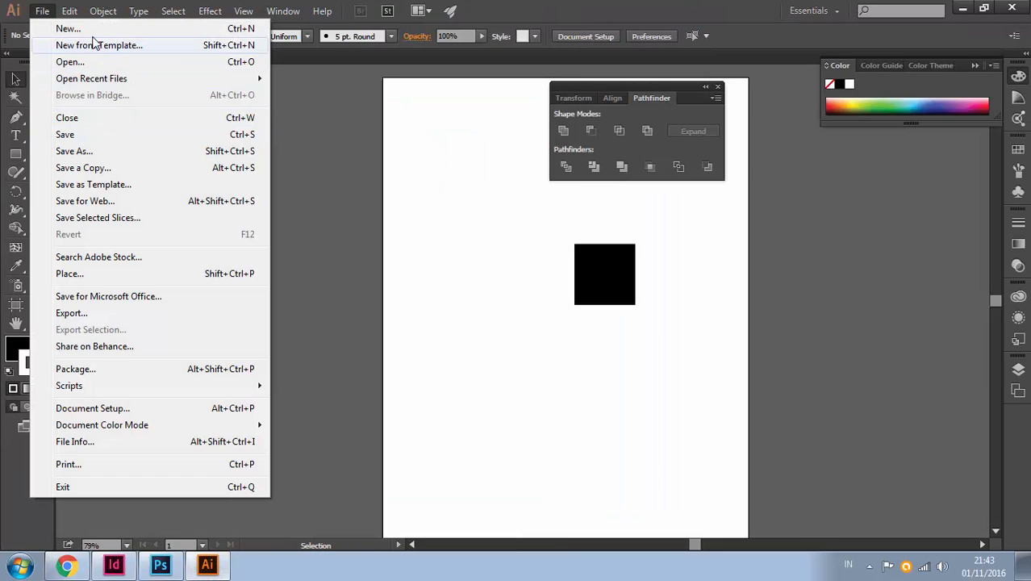
left_click(69, 29)
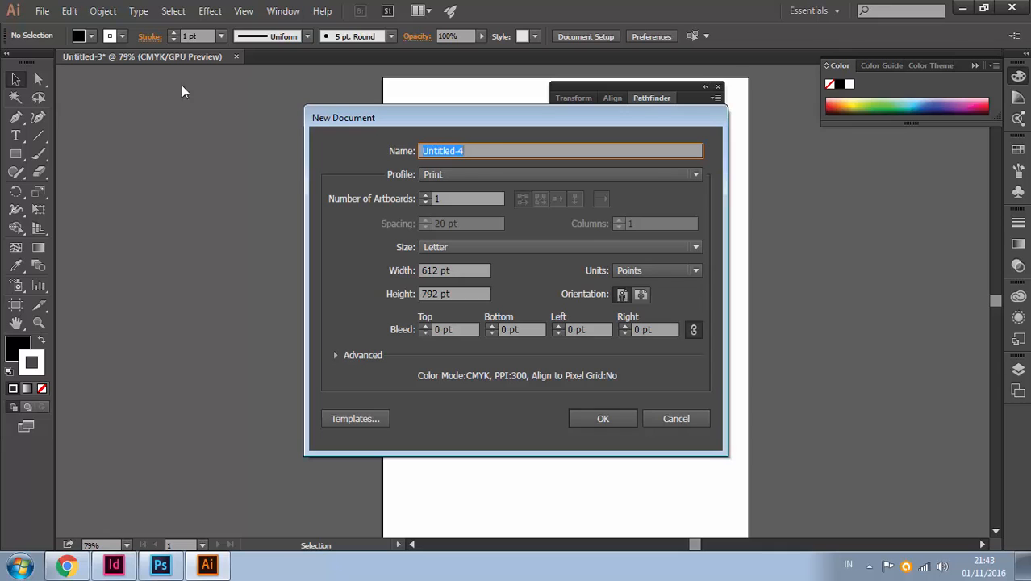
left_click(489, 173)
left_click(442, 227)
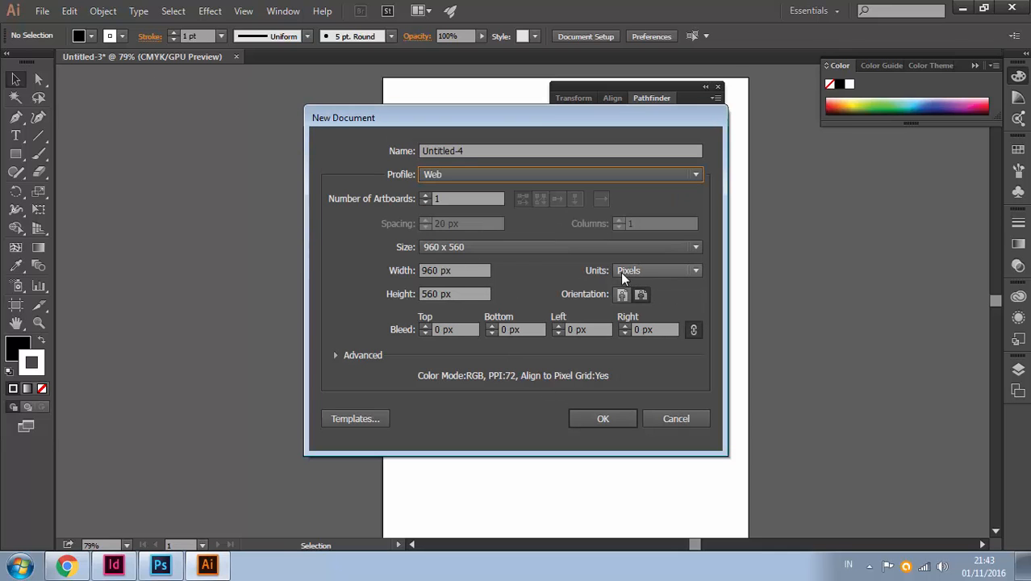
left_click(601, 417)
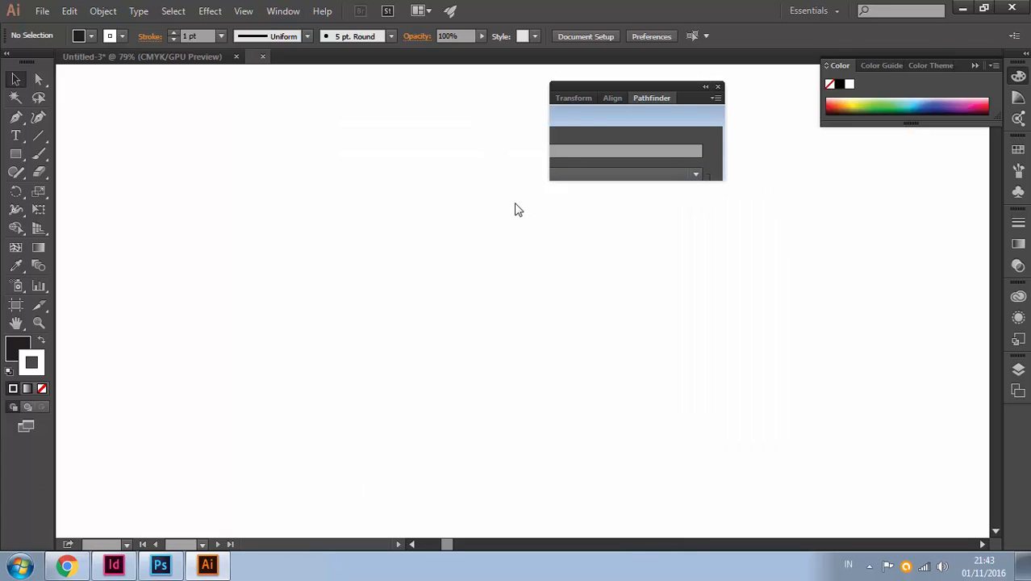
left_click(15, 154)
mouse_move(237, 223)
left_mouse_down()
mouse_move(253, 260)
mouse_move(309, 294)
left_mouse_up()
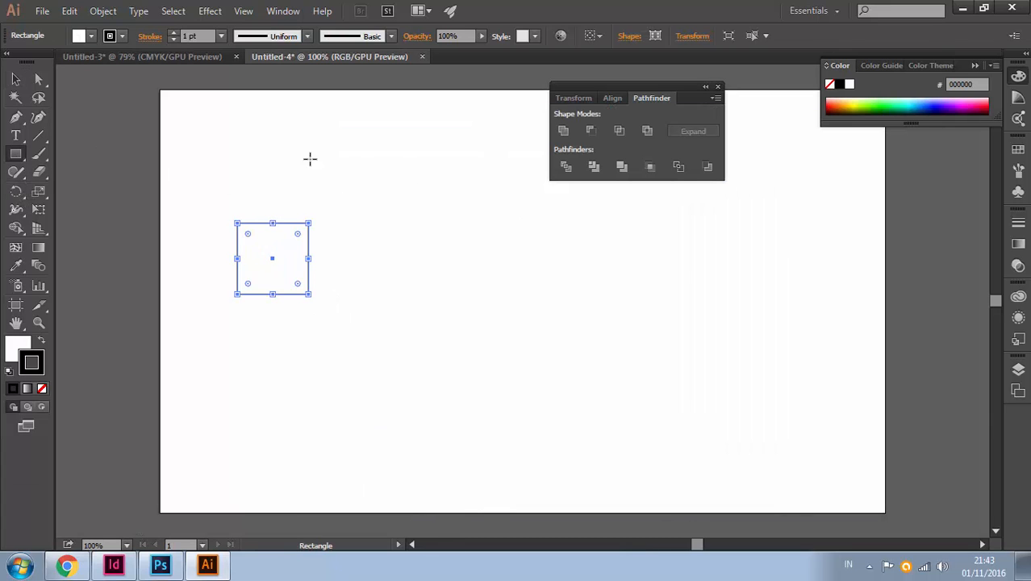
- Examine the Keyboard Increment and its unit in the General preferences and close the dialog
left_click(70, 11)
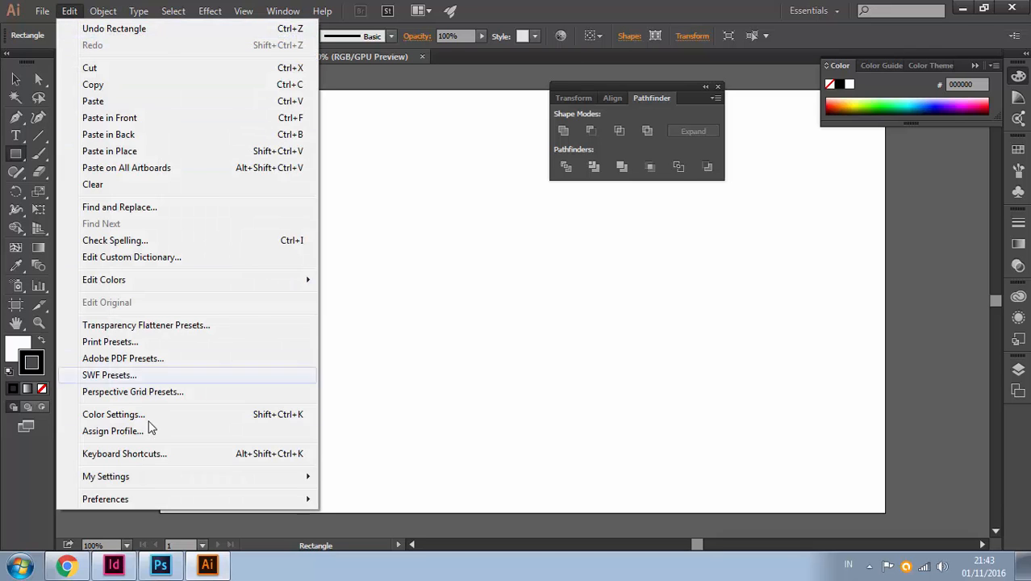
mouse_move(161, 500)
left_click(452, 299)
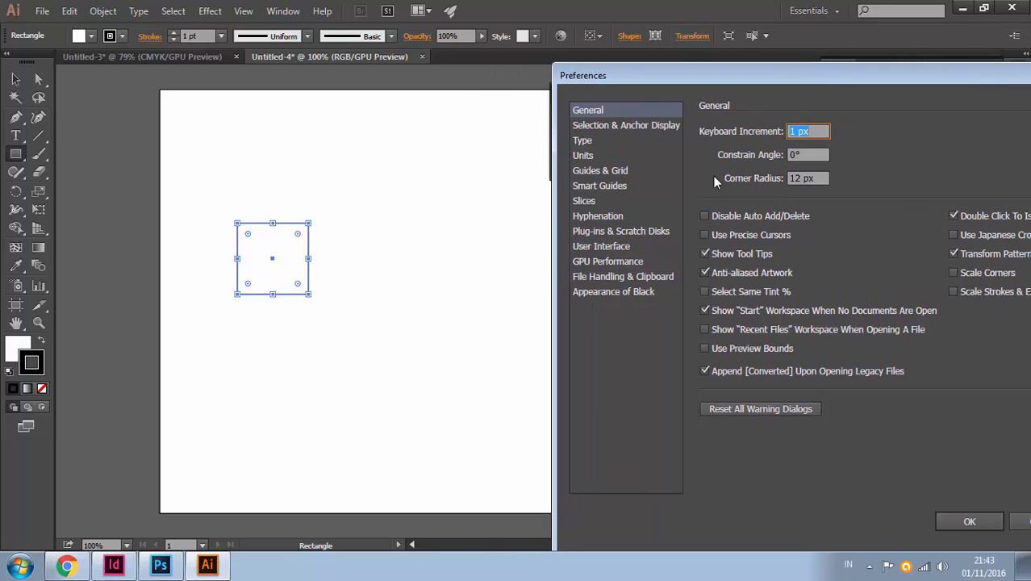
left_click(811, 136)
left_click_drag(823, 79, 784, 81)
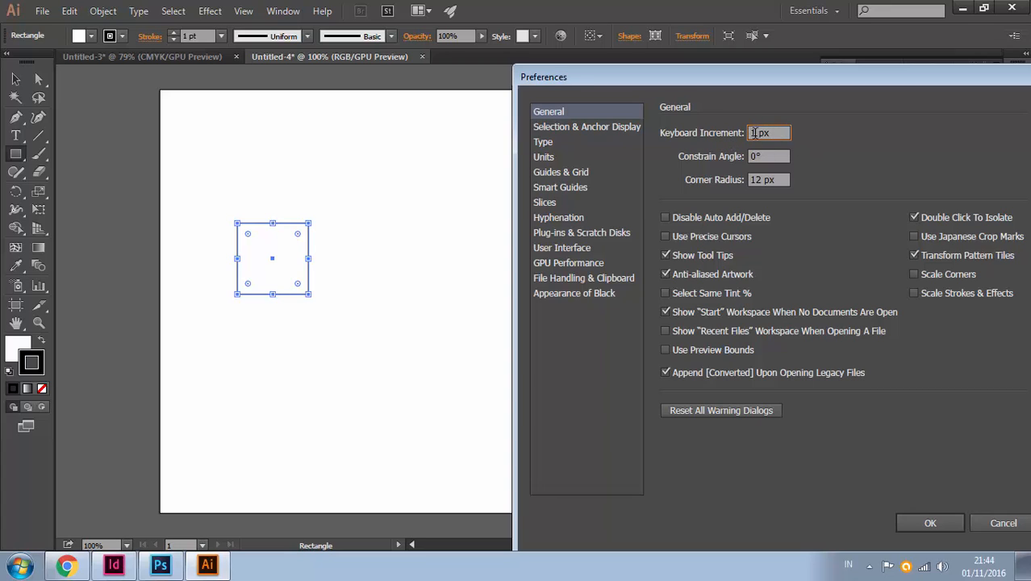
left_click(924, 521)
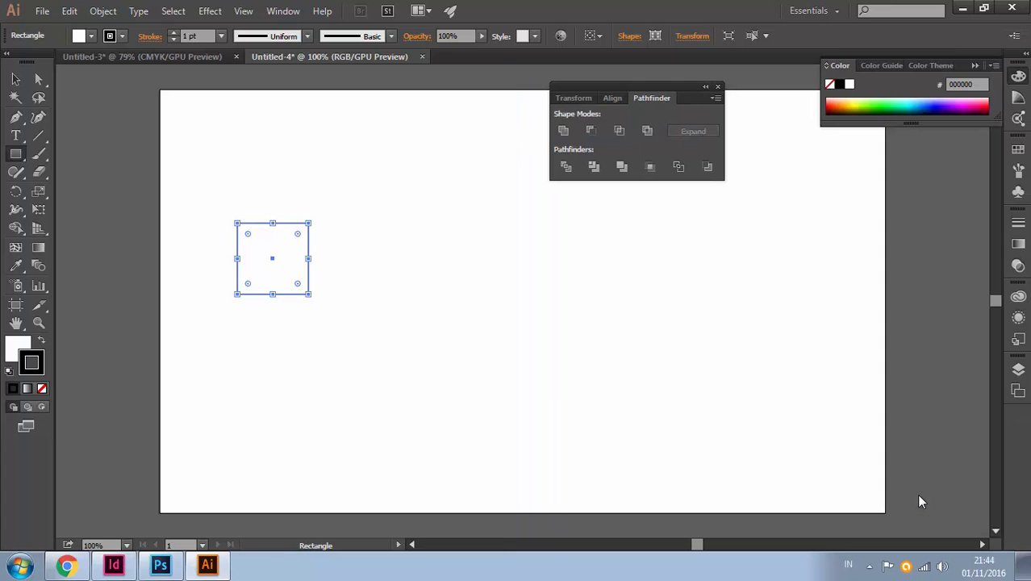
- Nudge the new square right, down, up and left in small keyboard increments
key("Right")
key("Right")
key("Right")
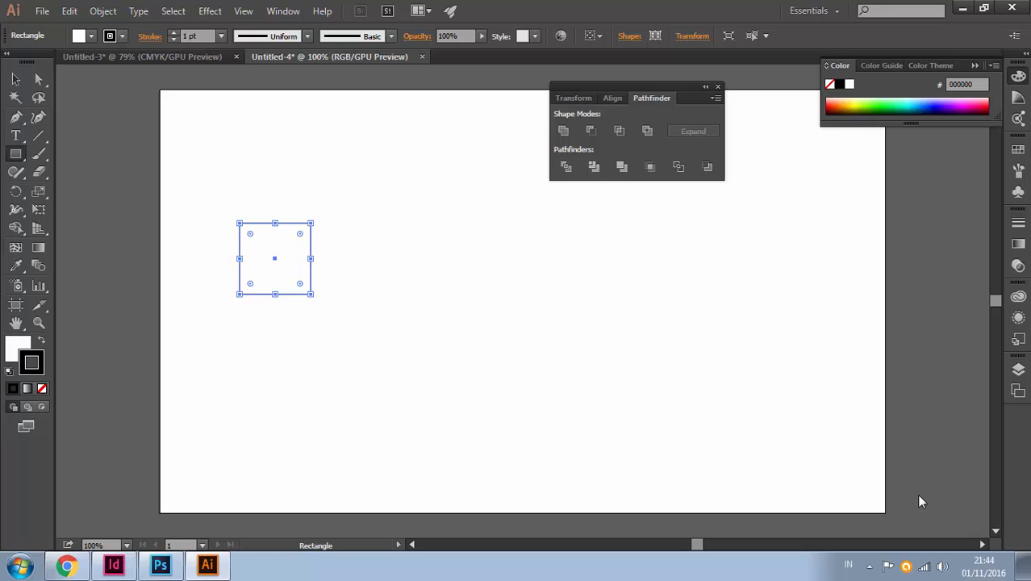
key("Down")
key("Down")
key("Down")
key("Down")
key("Down")
key("Down")
key("Up")
key("Up")
key("Up")
key("Up")
key("Up")
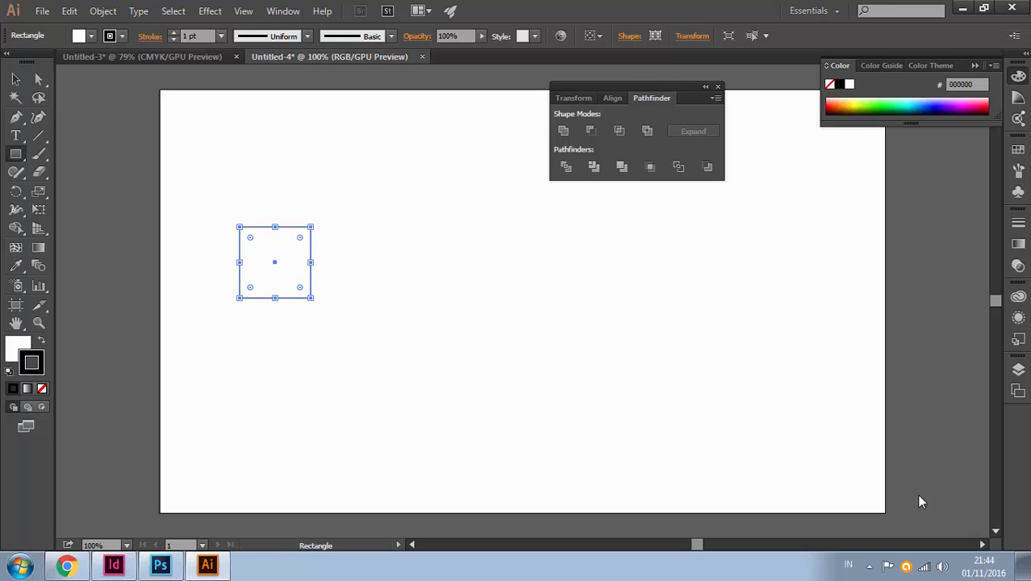
key("Left")
key("Left")
key("Left")
key("Left")
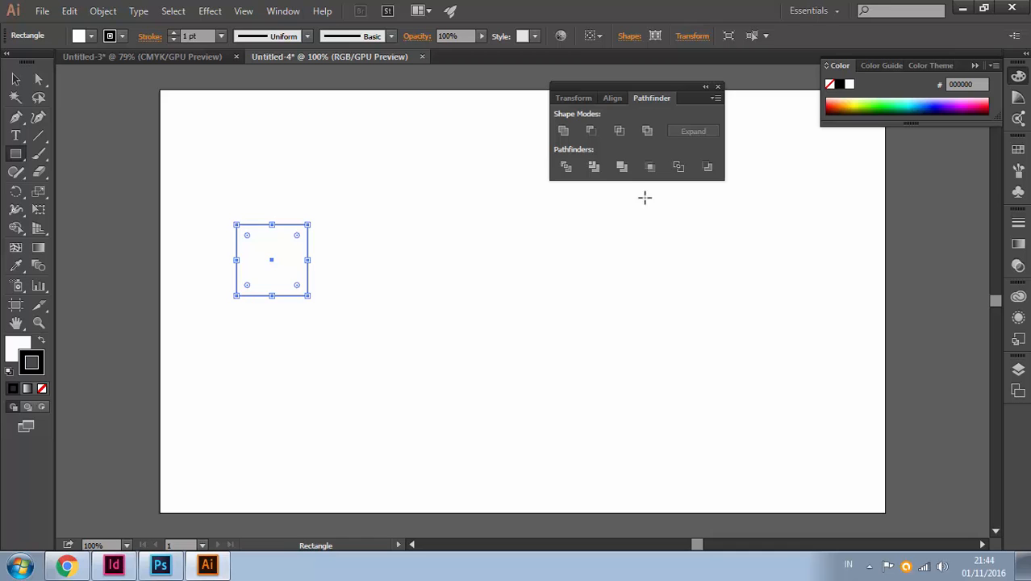
- Switch to InDesign, examine the Cursor Key increment in the Units & Increments preferences and close the dialog
left_click(115, 566)
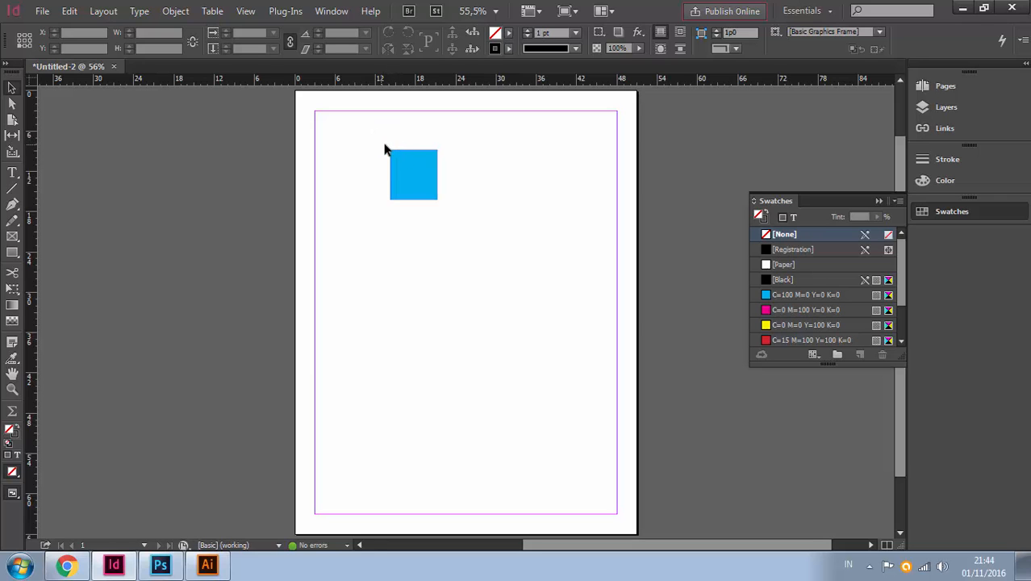
left_click(70, 11)
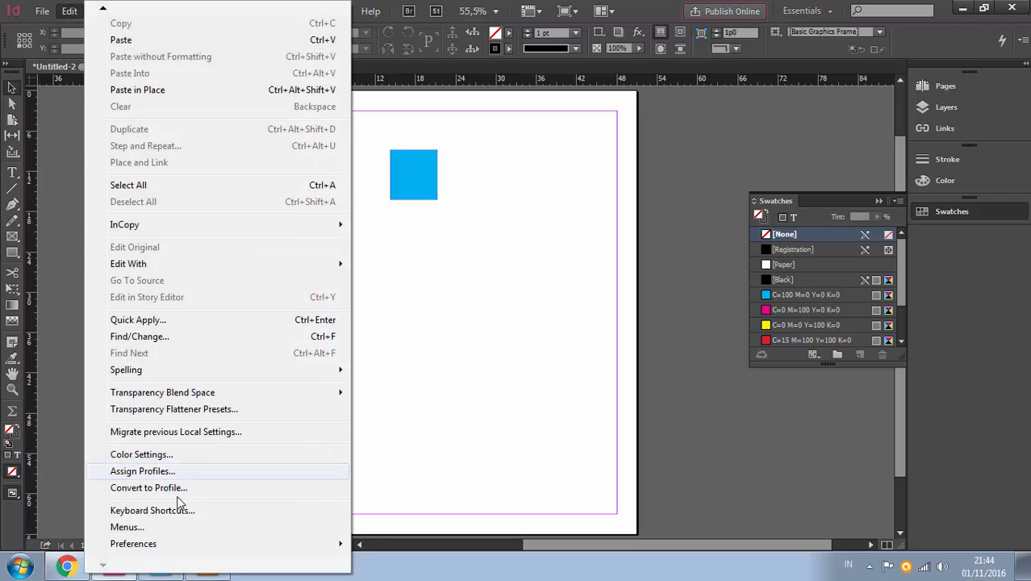
mouse_move(184, 543)
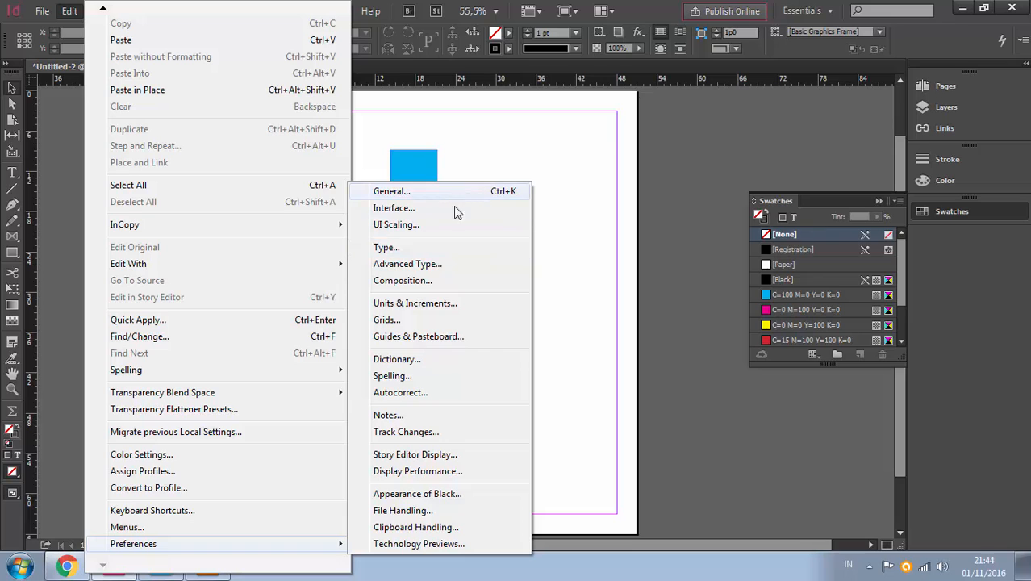
left_click(425, 303)
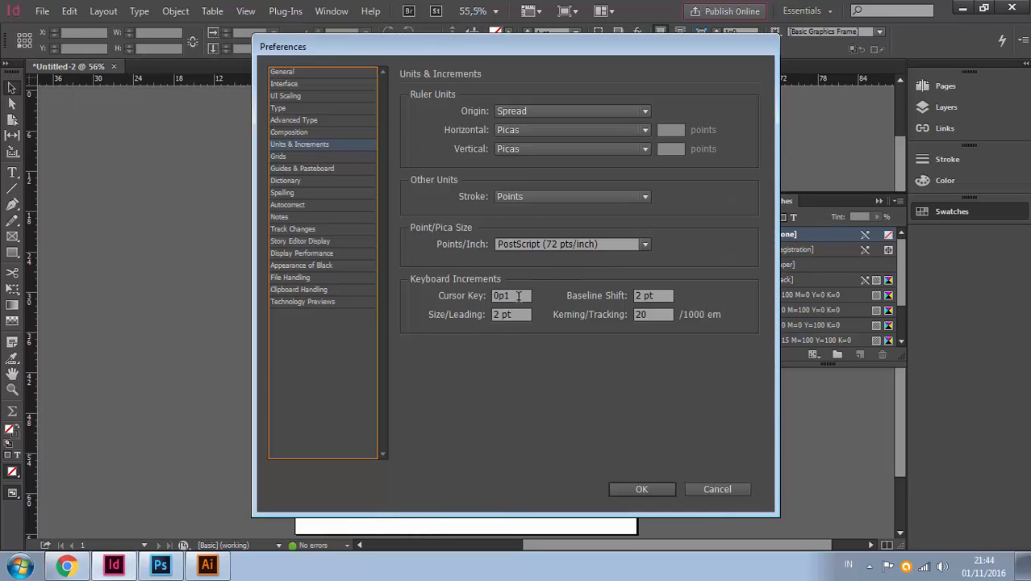
left_click(516, 295)
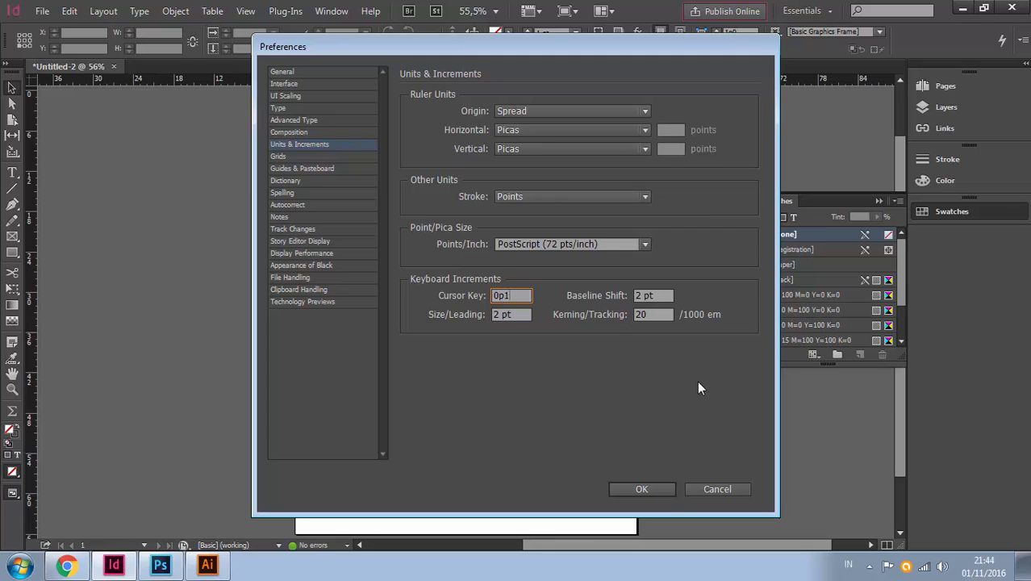
left_click(642, 488)
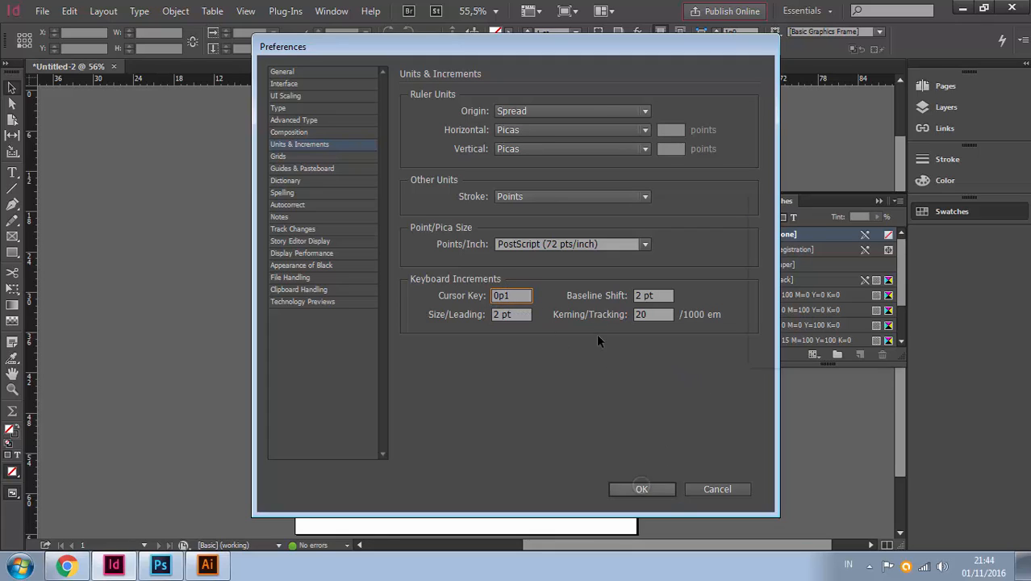
- Select the blue square on the page and nudge it to the right in small keyboard increments
left_click(17, 252)
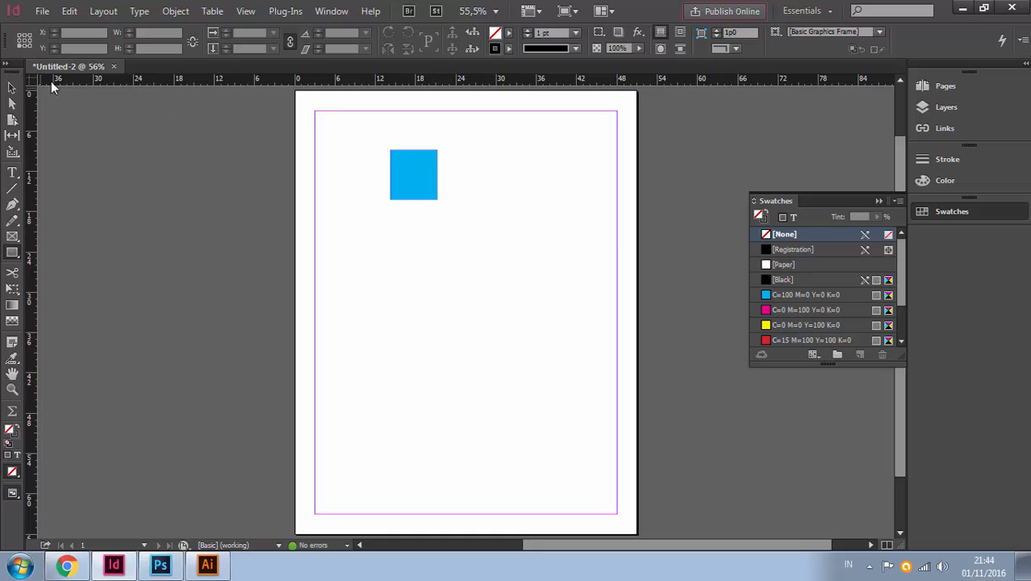
left_click(12, 87)
left_click(418, 150)
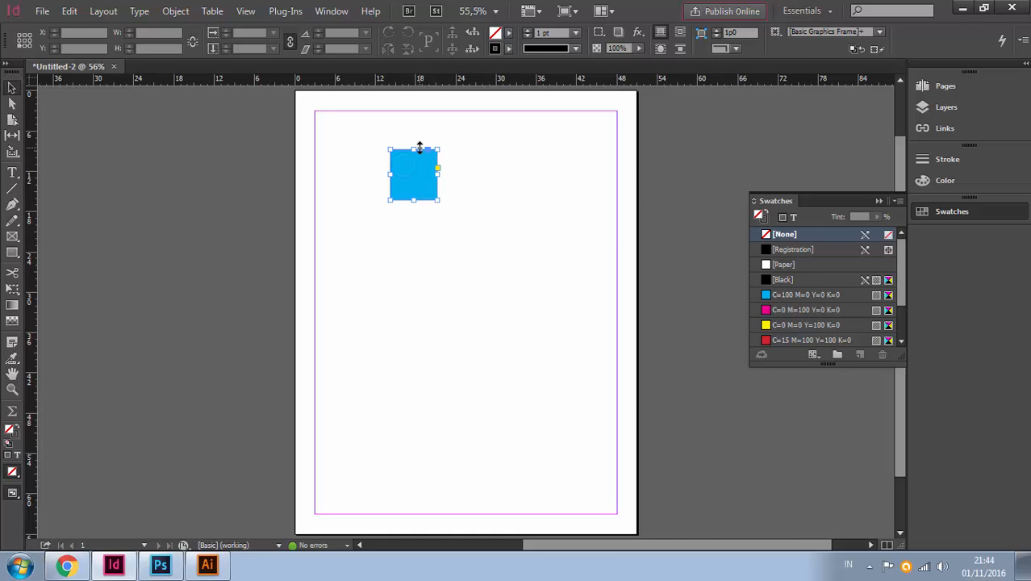
key("Right")
key("Right")
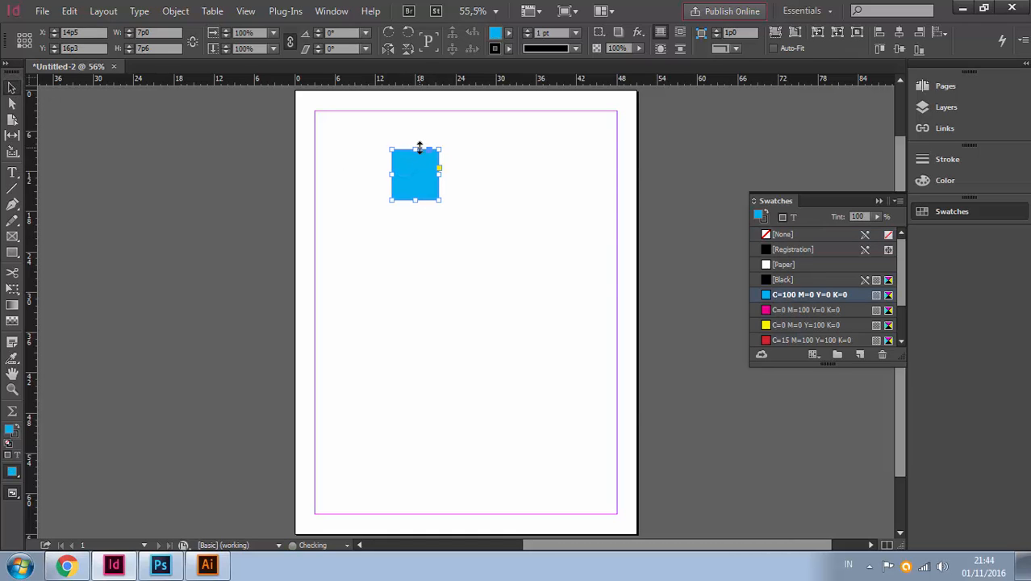
key("Right")
key("Right")
key("Right")
key("Right")
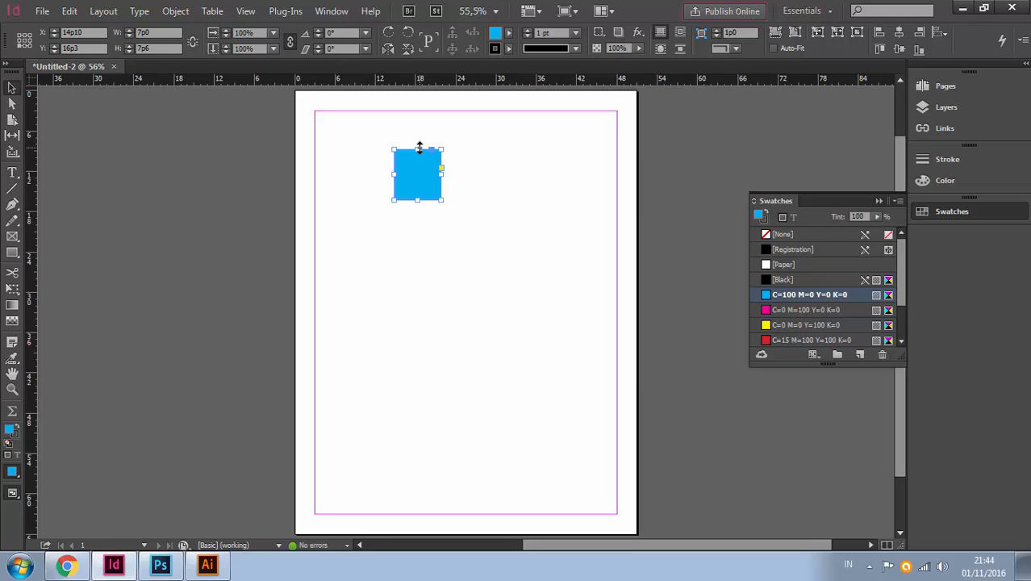
- Nudge the blue square right and then back left in large keyboard increments
key("shift+Right")
key("shift+Right")
key("shift+Right")
key("shift+Right")
key("shift+Right")
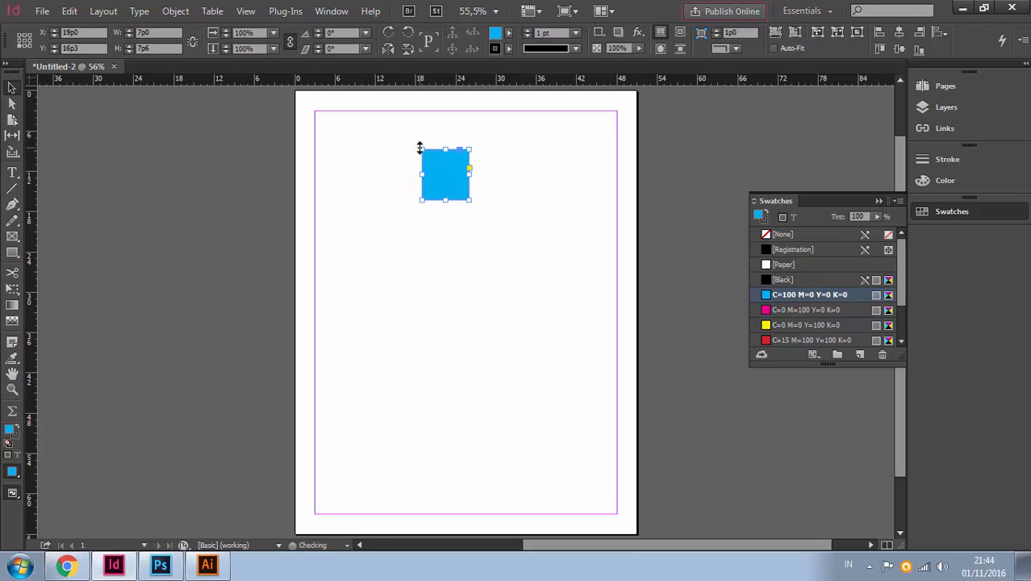
key("shift+Left")
key("shift+Left")
key("shift+Left")
key("shift+Left")
- Nudge the blue square up and then down in large keyboard increments, ending at Y 17p11
key("shift+Up")
key("shift+Up")
key("shift+Up")
key("shift+Down")
key("shift+Down")
key("shift+Down")
key("shift+Down")
key("shift+Down")
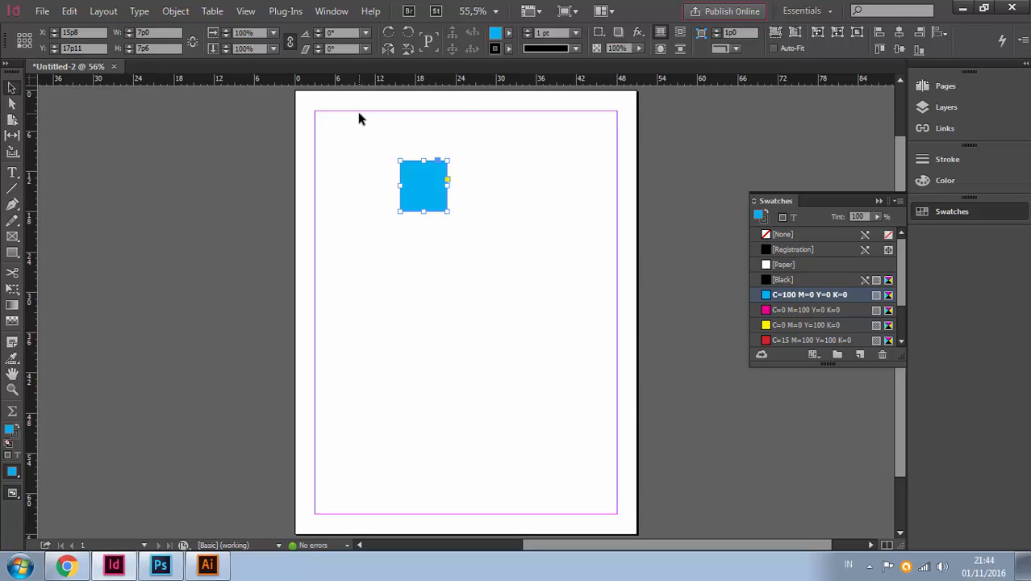
- Set the Cursor Key increment to 5p0 in the Units & Increments preferences and apply it
key("ctrl+k")
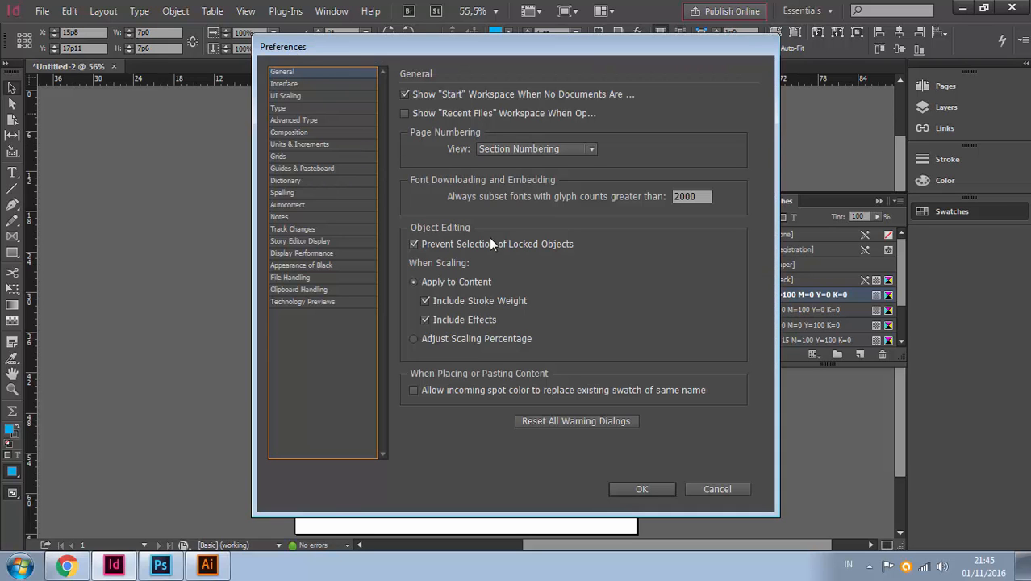
left_click(317, 146)
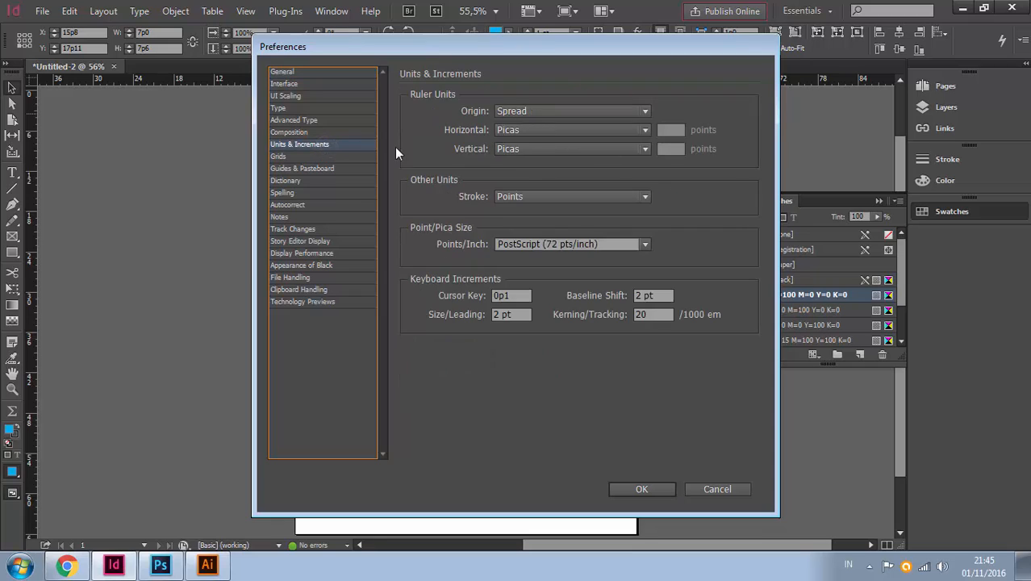
left_click(495, 296)
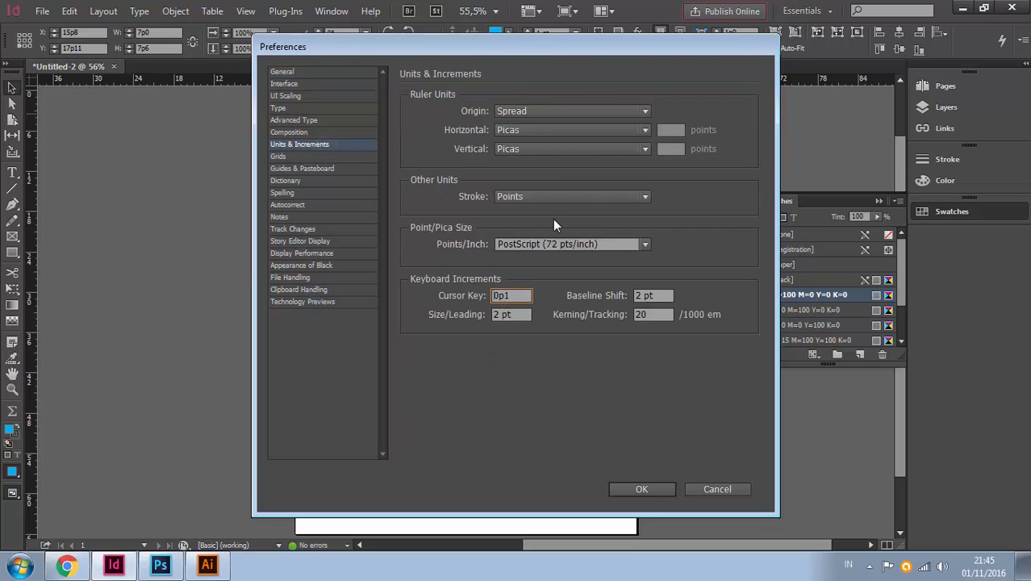
type("5p0")
left_click(640, 488)
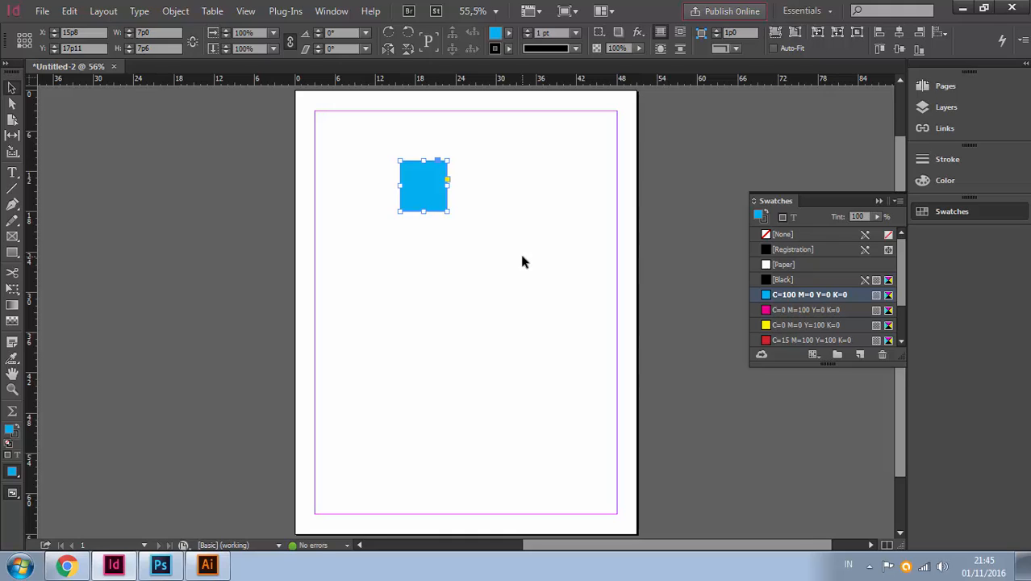
- Nudge the blue square right by five keyboard increments to X 40p8, at the page's right margin
key("Right")
key("Right")
key("Right")
key("Right")
key("Right")
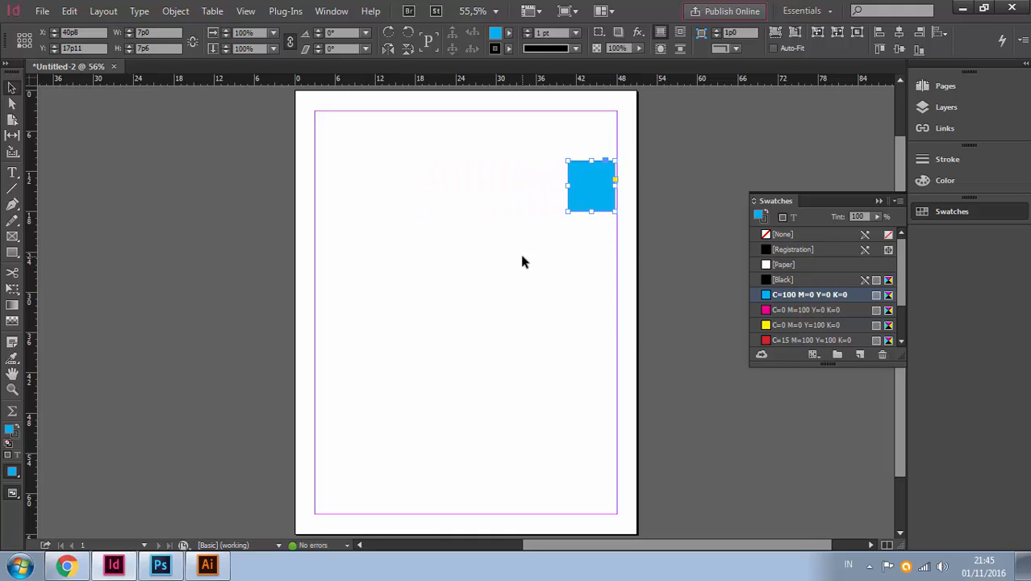
- Nudge the blue square left and right, then down and up, ending at X 40p8 and Y 32p11
key("shift+Left")
key("shift+Right")
key("shift+Left")
key("shift+Right")
key("shift+Down")
key("shift+Up")
key("shift+Down")
key("shift+Down")
key("shift+Down")
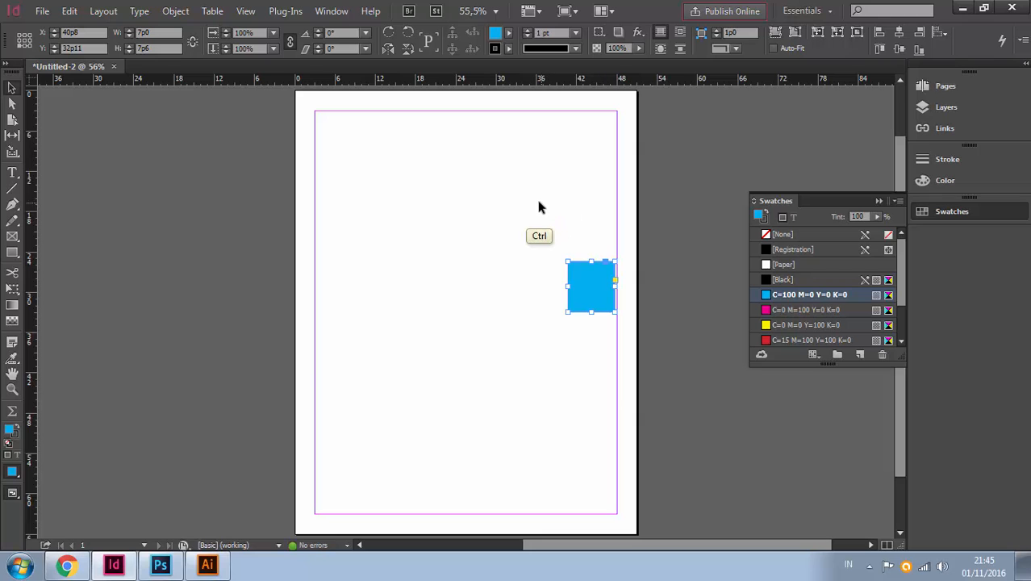
- Set the Cursor Key increment back to 0p1 in the Units & Increments preferences and deselect the blue square
key("ctrl+k")
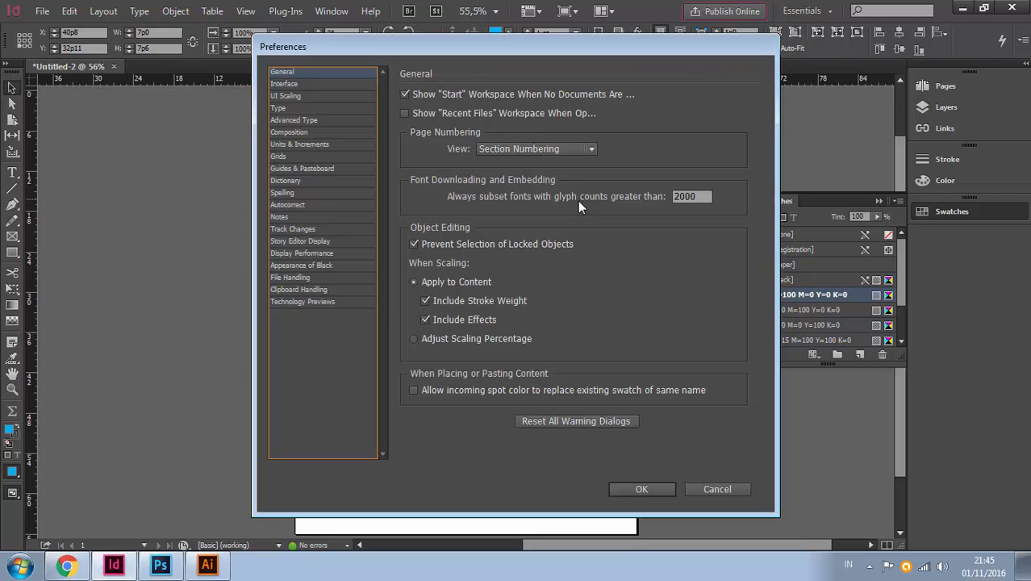
left_click(313, 145)
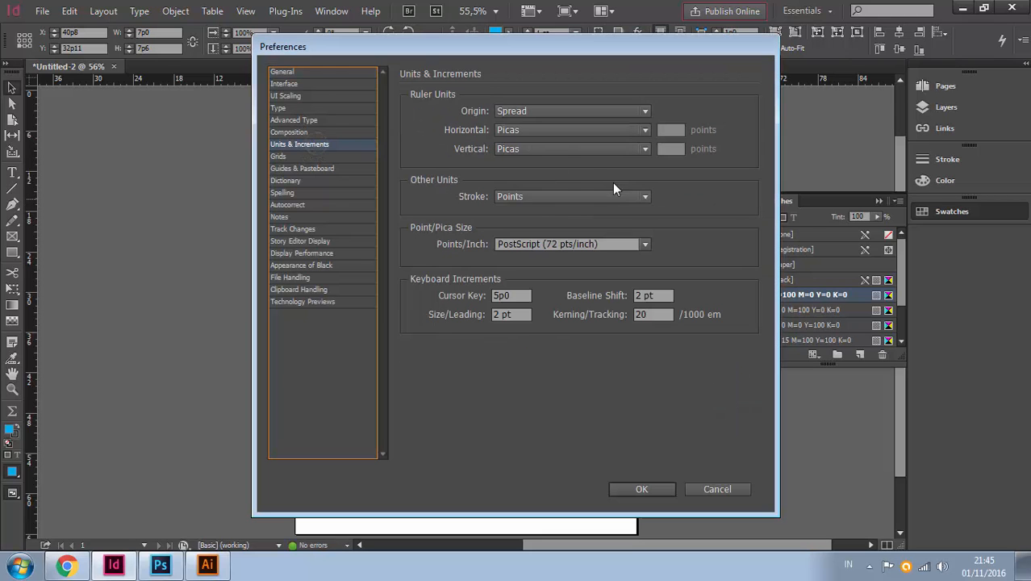
double_click(488, 295)
type("0p1")
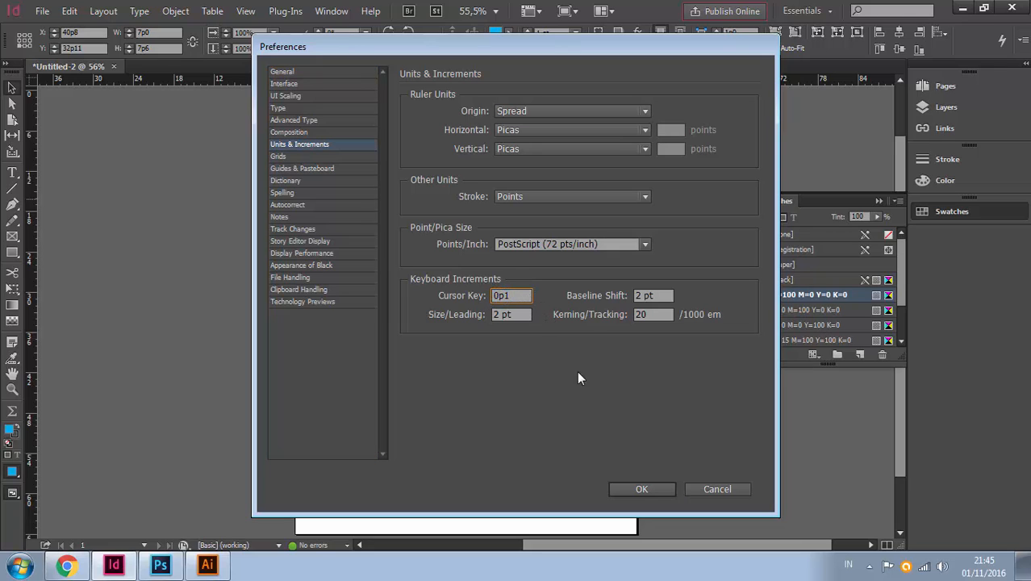
left_click(625, 487)
left_click(700, 351)
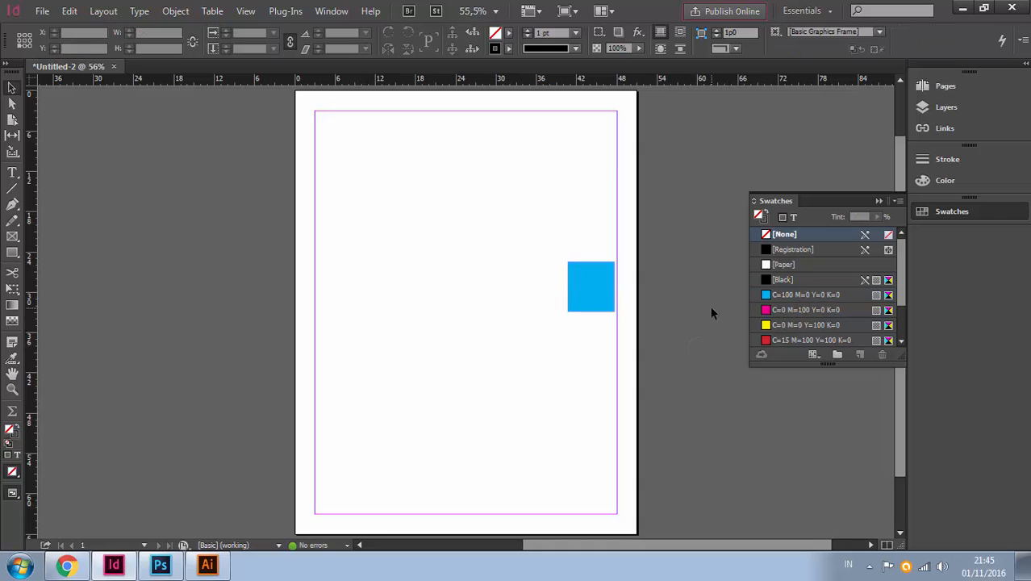